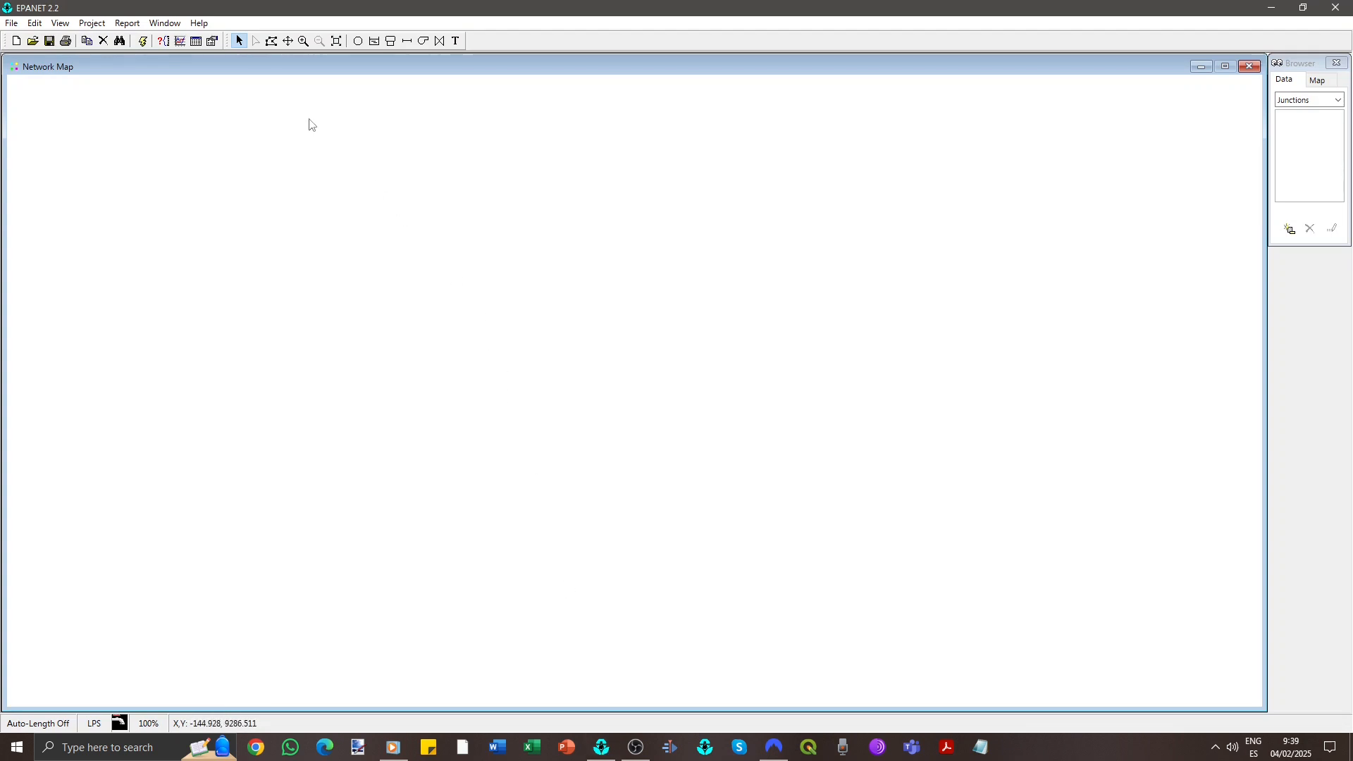
- Open the built-in tutorial at its Example Network topic and place the Study Area Map window beneath the tutorial window
click(198, 24)
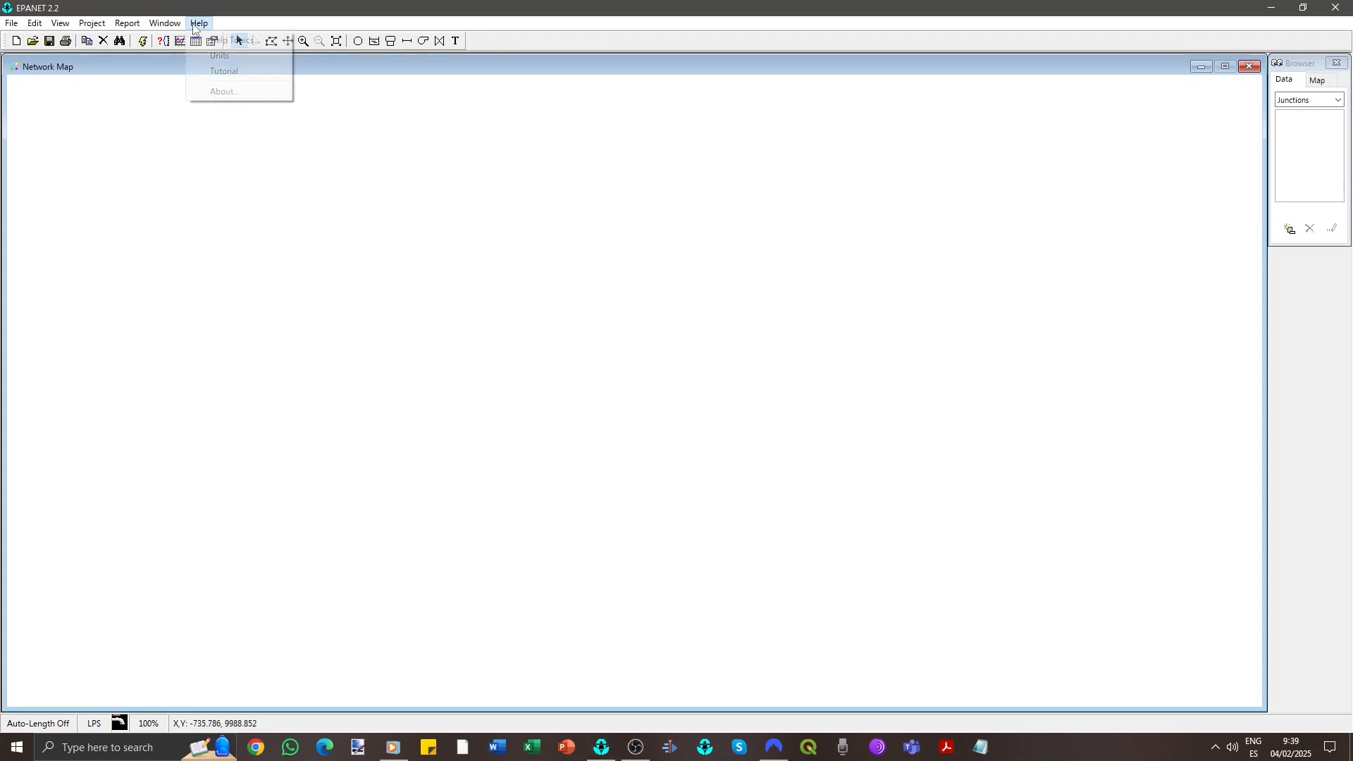
click(261, 72)
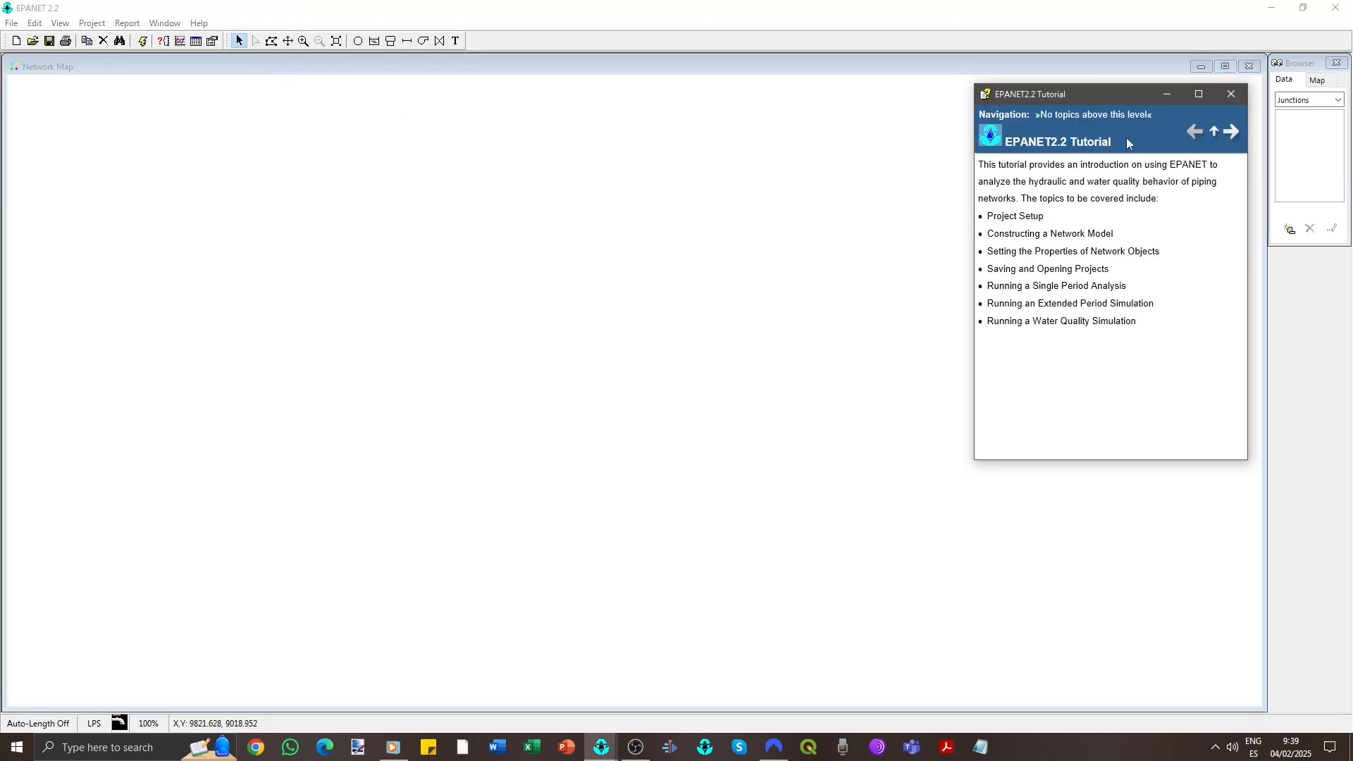
click(1231, 135)
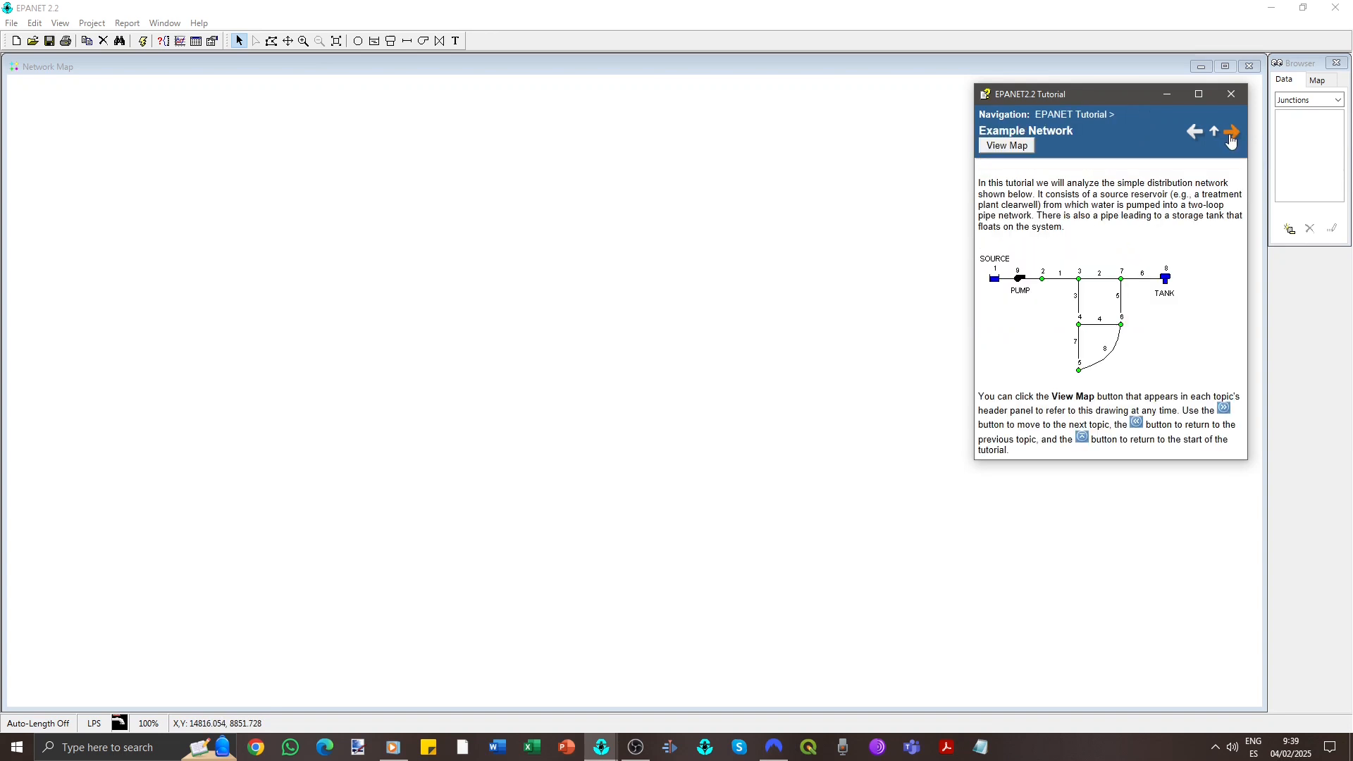
click(1009, 146)
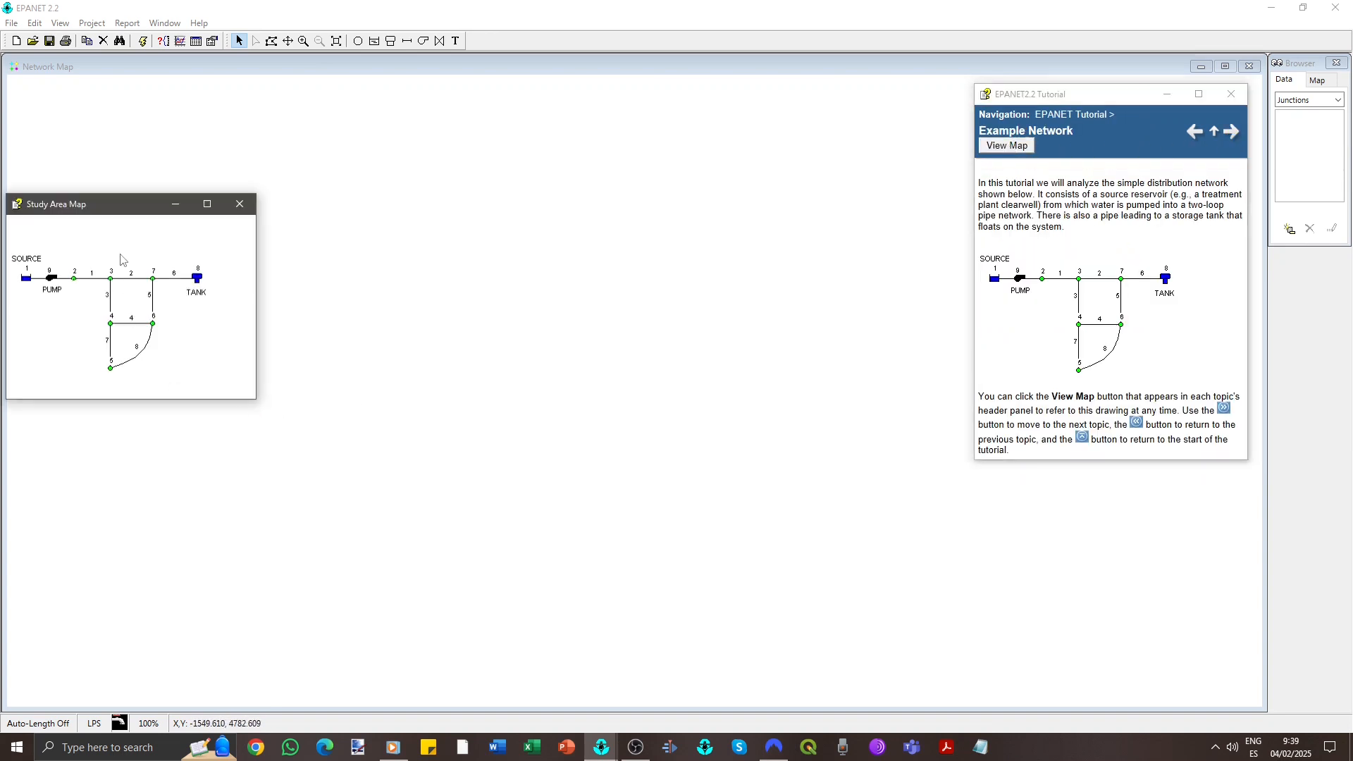
drag(132, 207, 1113, 494)
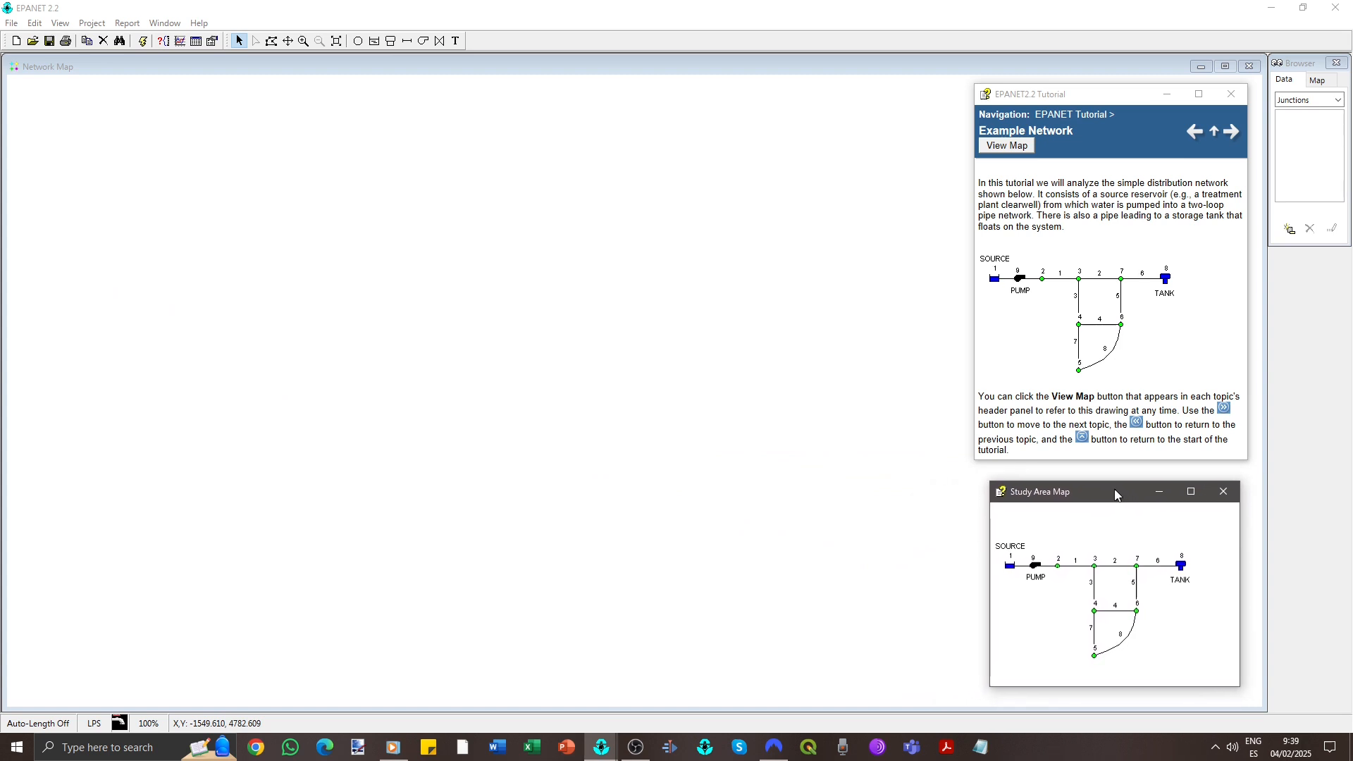
- Advance the tutorial to the Project Setup topic and highlight the word Defaults in its instructions
click(1233, 139)
click(1234, 138)
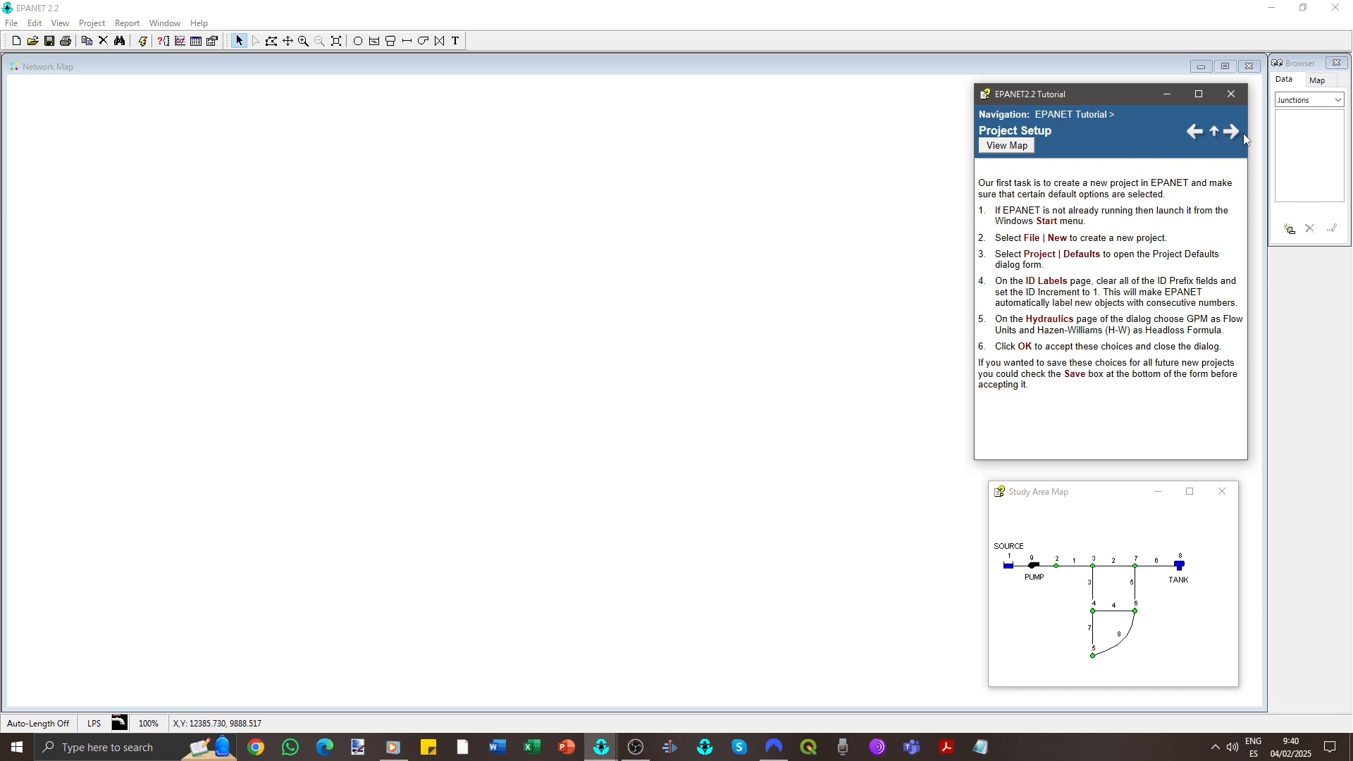
drag(1065, 255, 1102, 260)
- Open the project's hydraulic defaults, check the tutorial's required options, and set the flow units to GPM
click(95, 25)
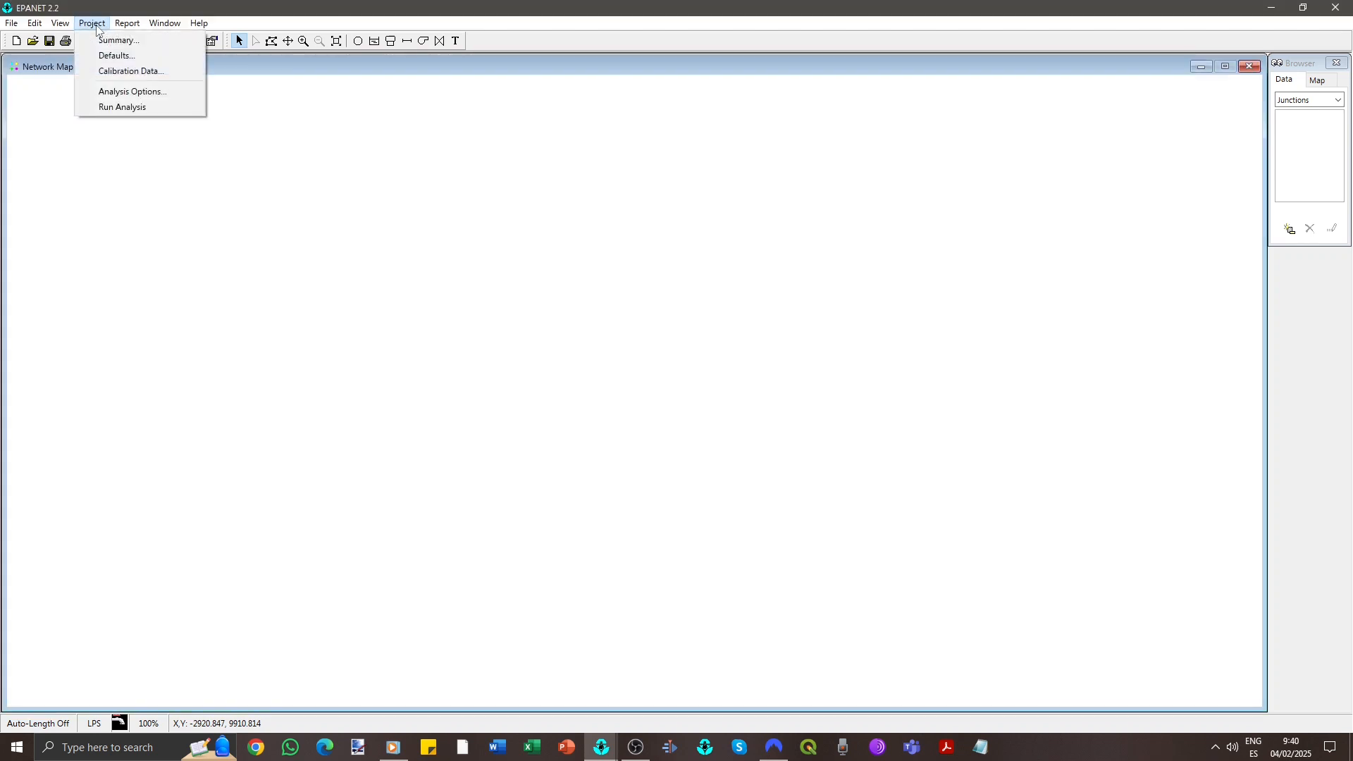
click(159, 59)
click(708, 272)
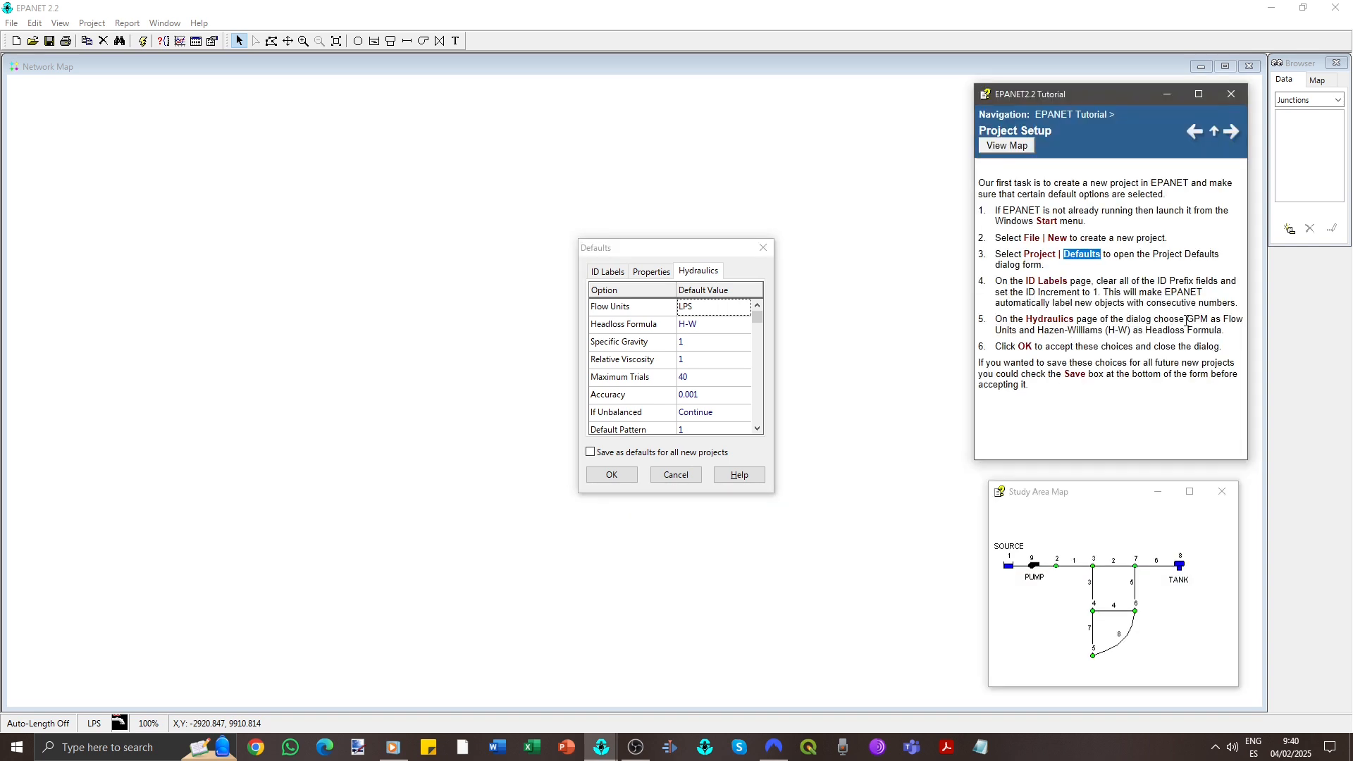
drag(1187, 320, 1213, 320)
drag(1035, 331, 1130, 335)
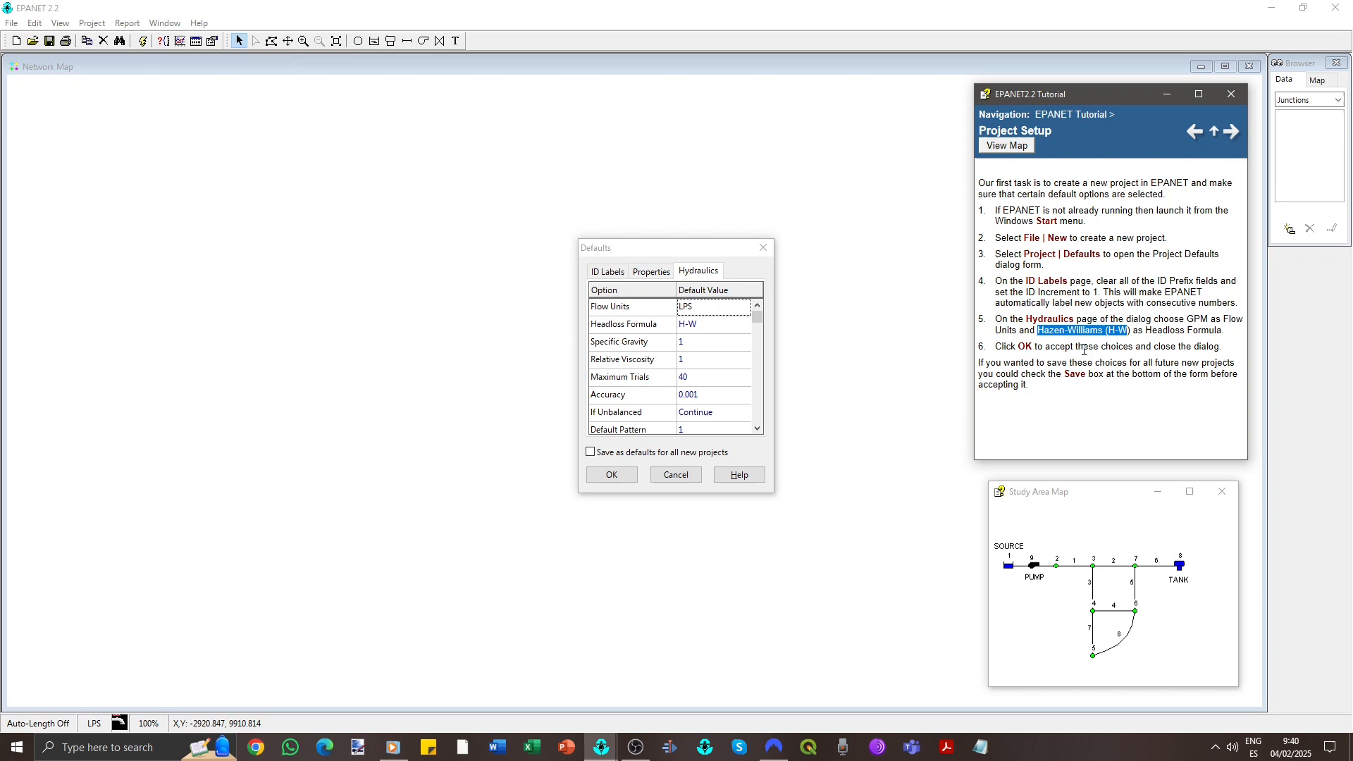
click(738, 310)
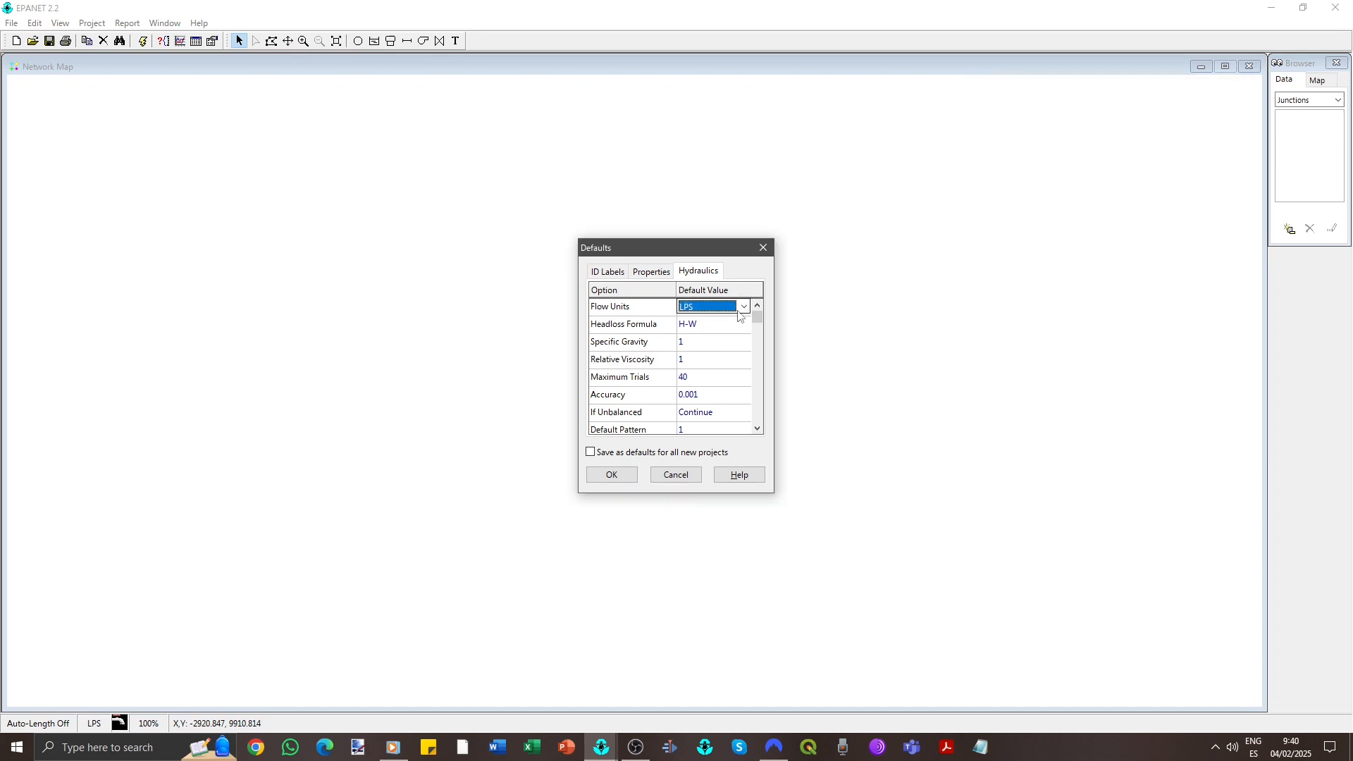
click(743, 309)
scroll(715, 339, up, 1)
click(717, 335)
- Choose H-W as the default headloss formula and accept the project defaults
click(733, 327)
click(743, 324)
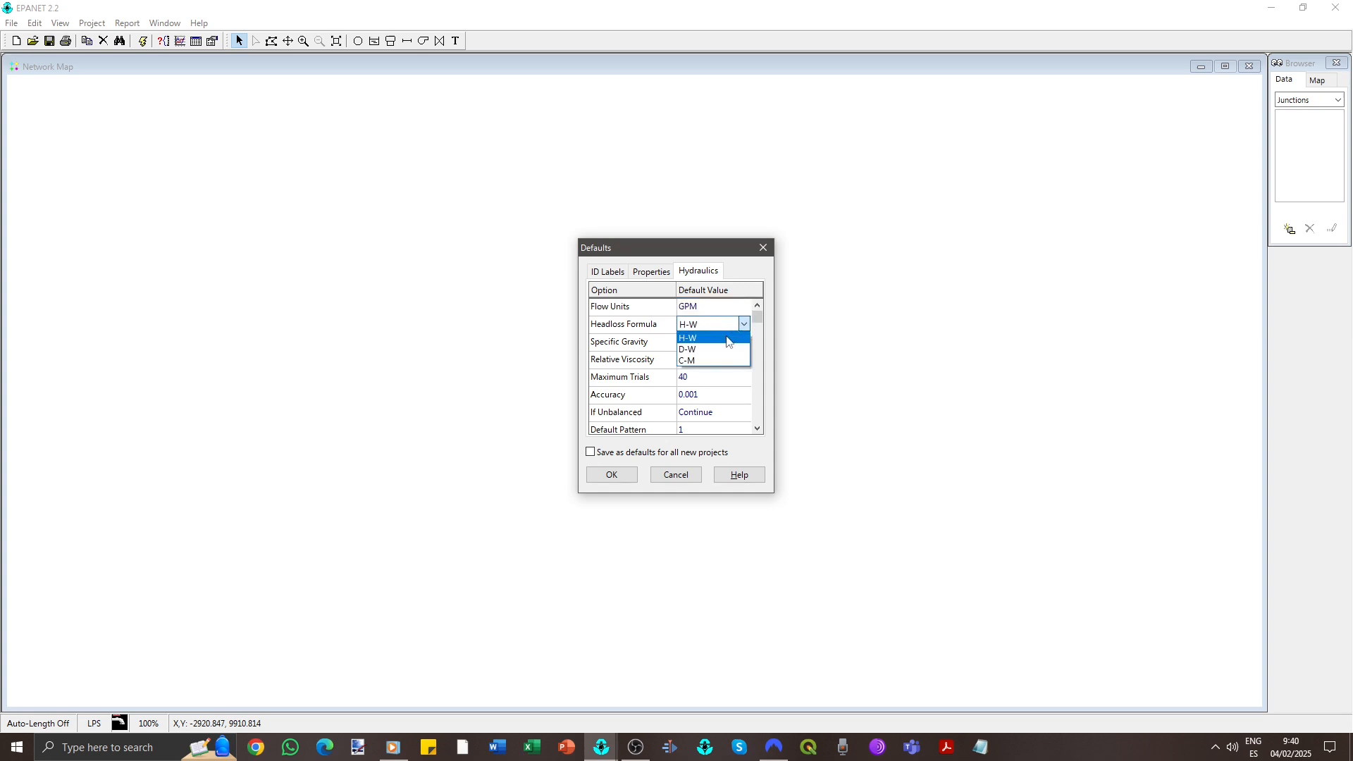
click(728, 339)
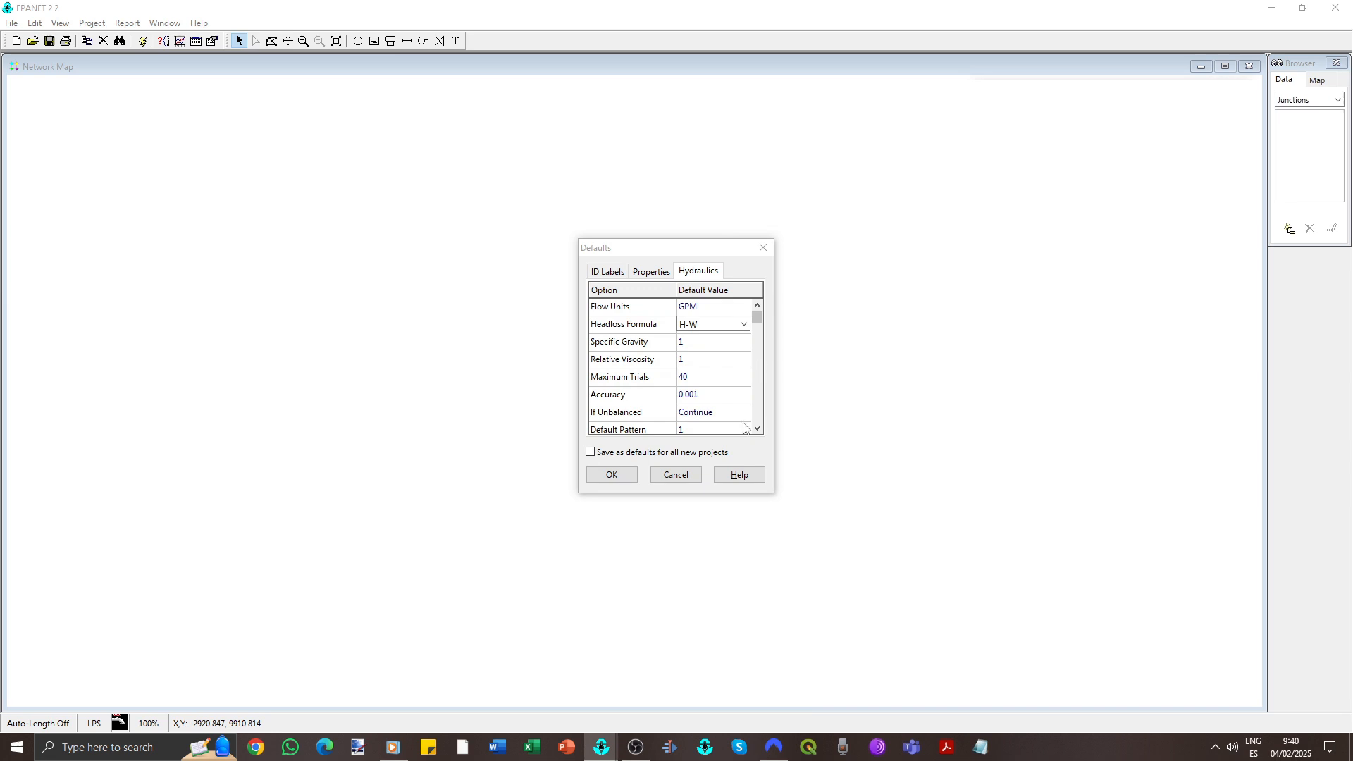
click(612, 476)
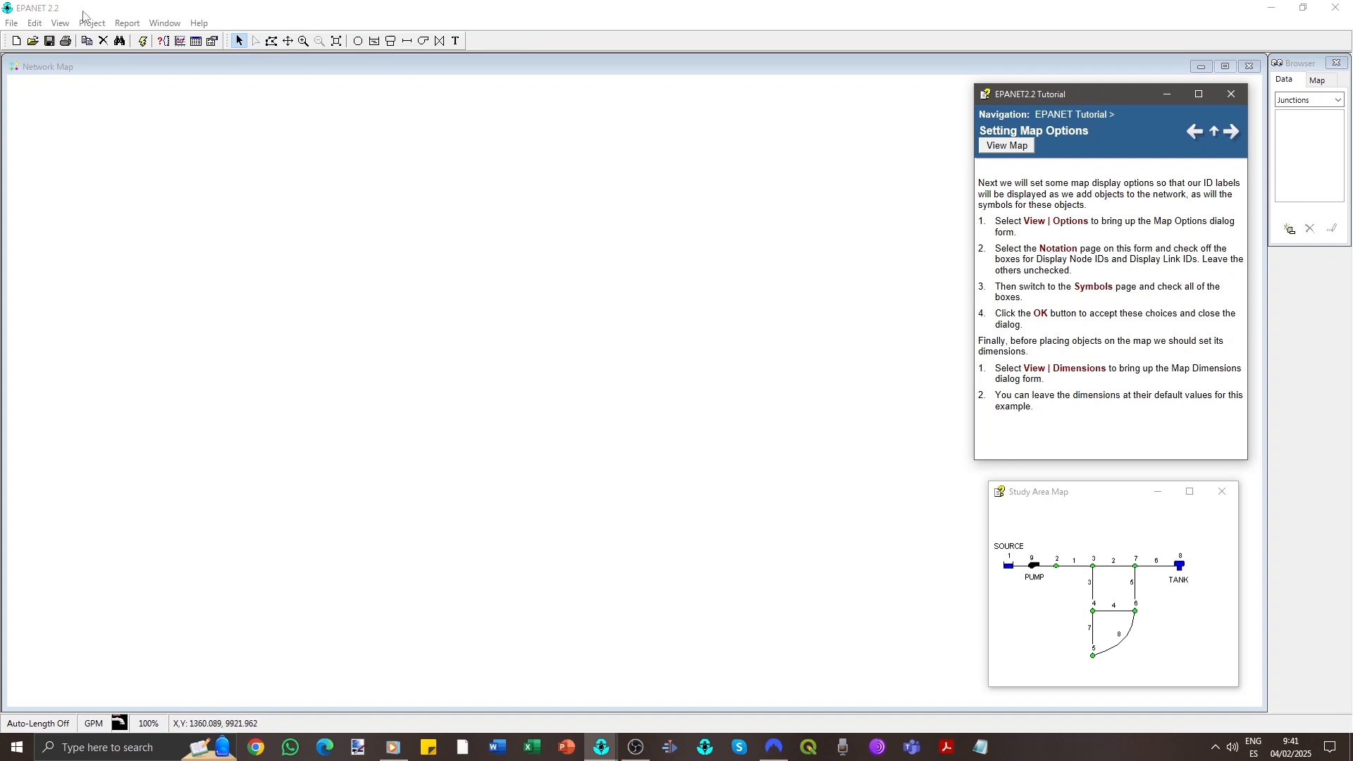
- Set the map options to display node and link IDs, check that all symbols are enabled, and accept
click(61, 23)
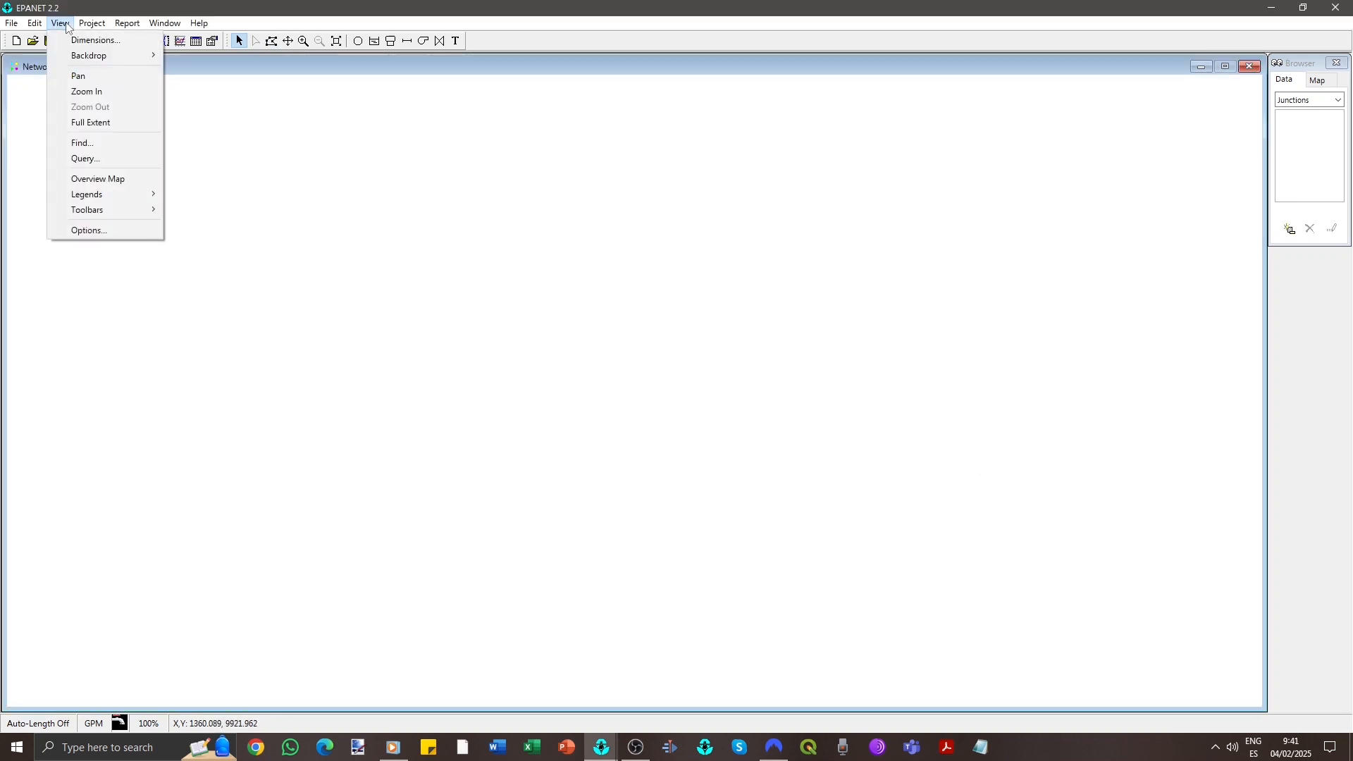
click(99, 228)
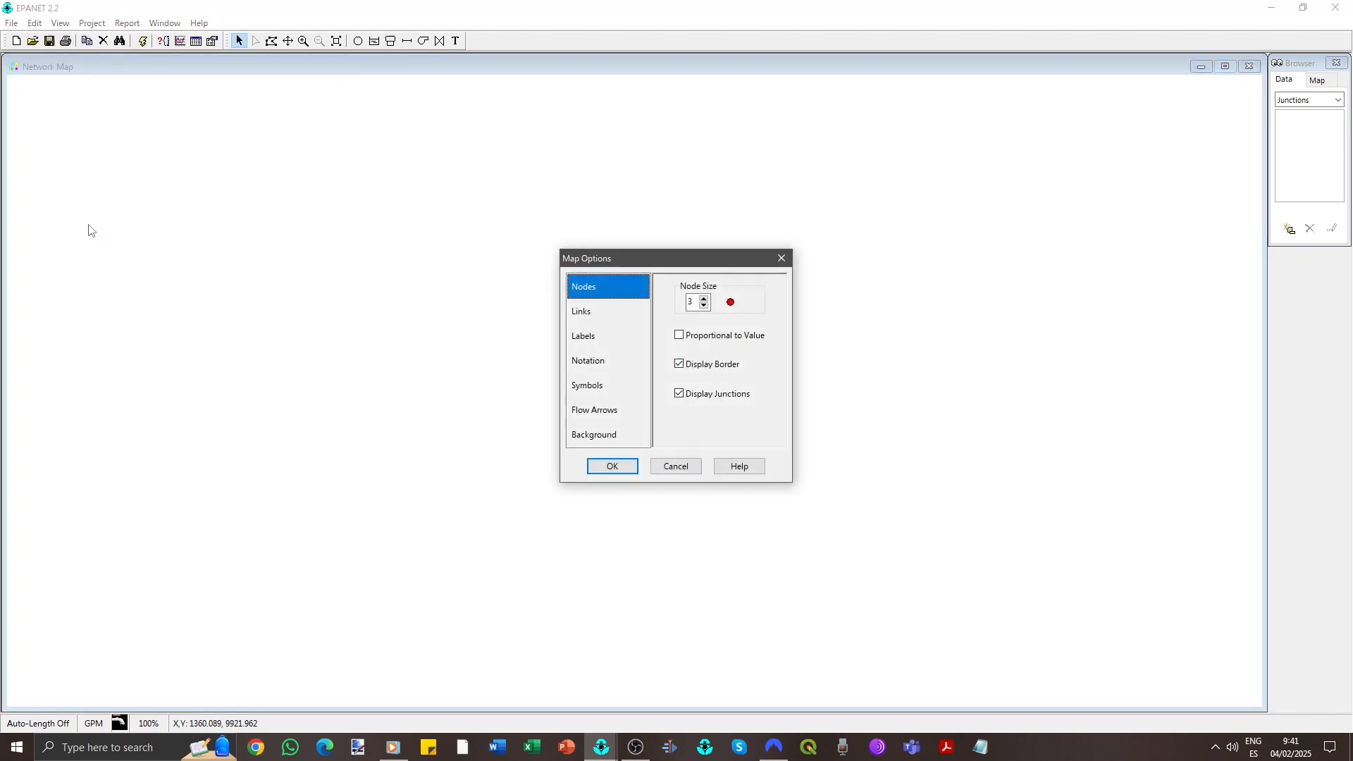
click(612, 368)
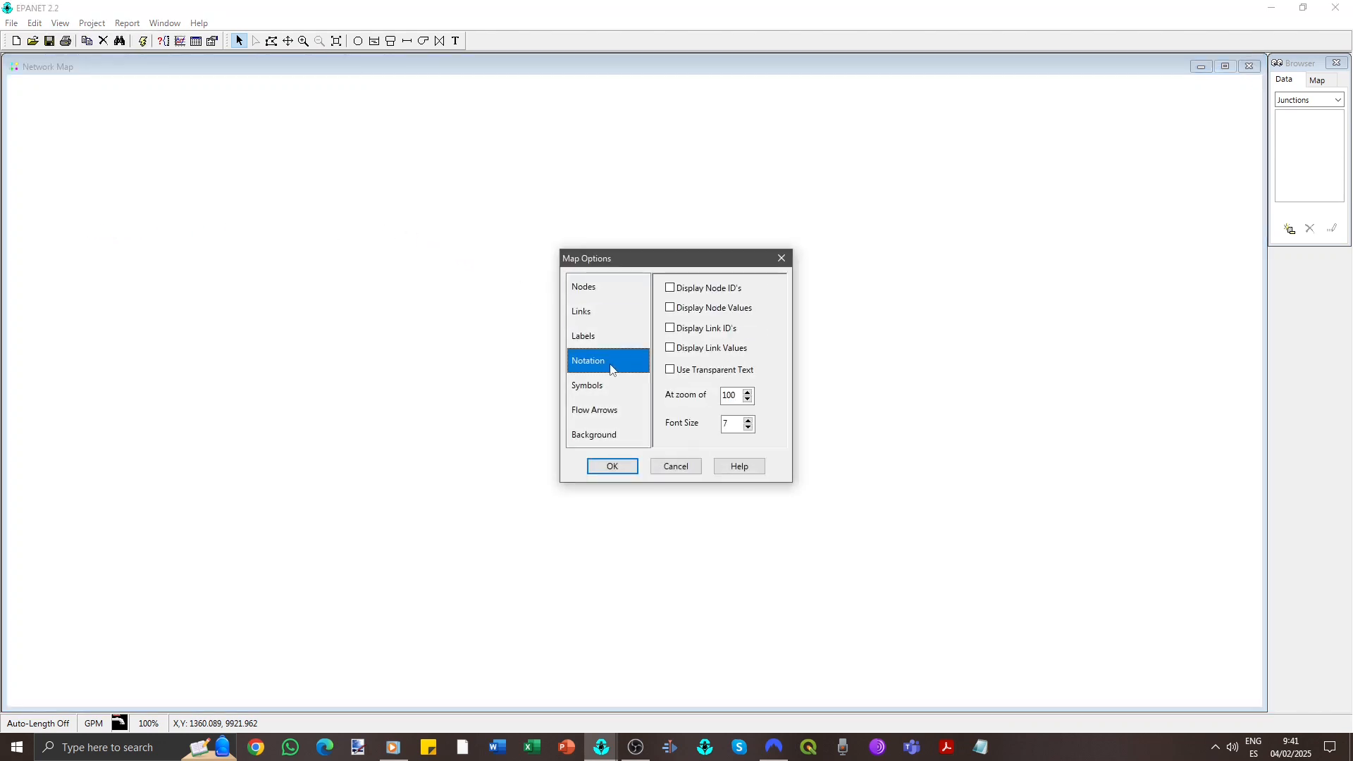
click(670, 289)
click(599, 385)
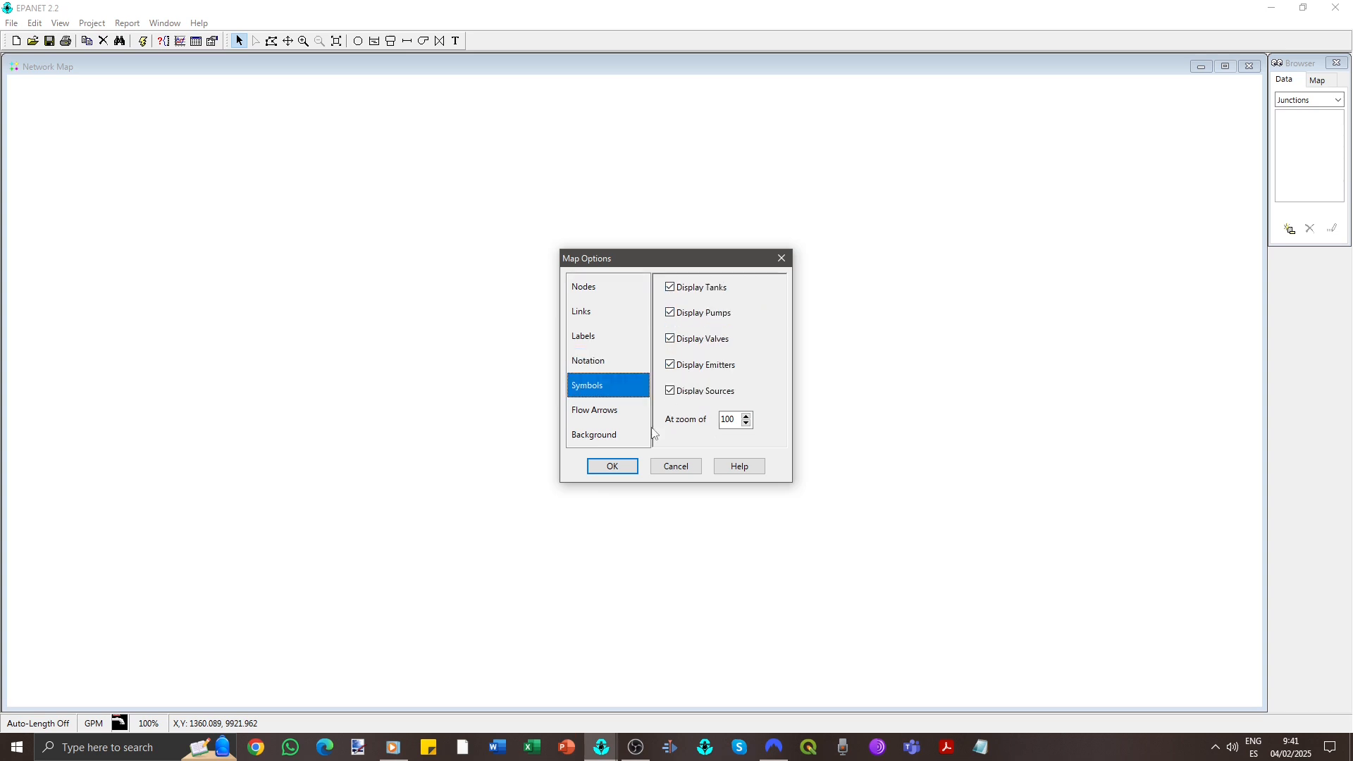
click(612, 466)
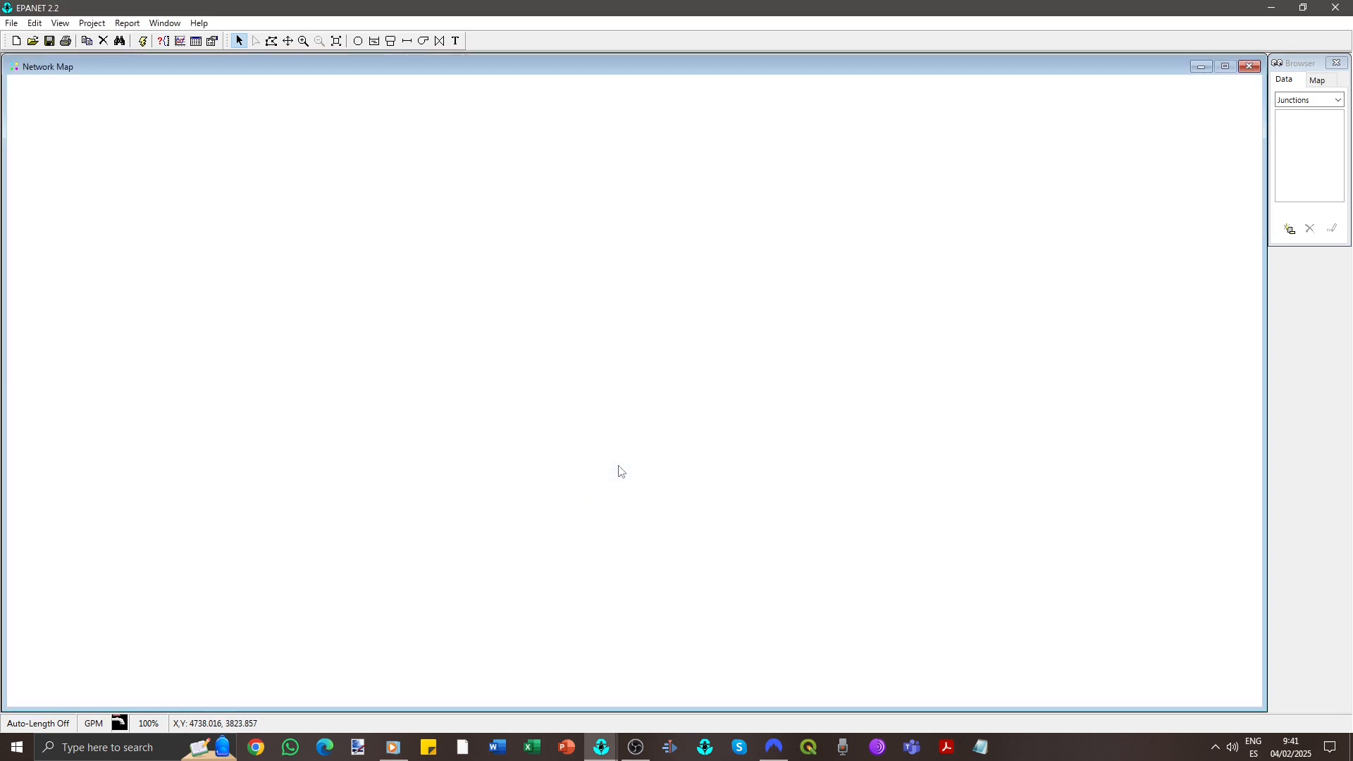
- Find the tutorial's map dimensions instruction, then open the map dimensions and accept the default values
key(alt+Tab)
drag(1113, 371, 1029, 377)
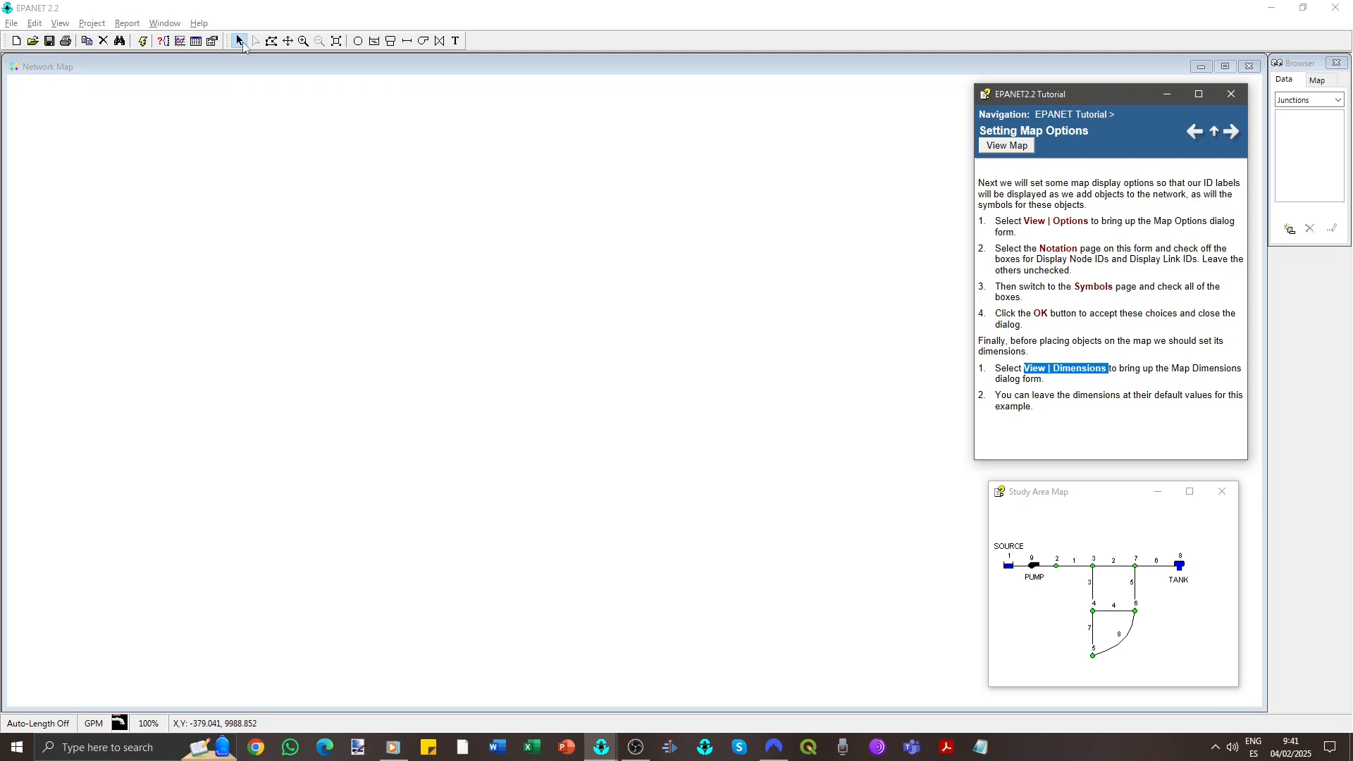
click(61, 24)
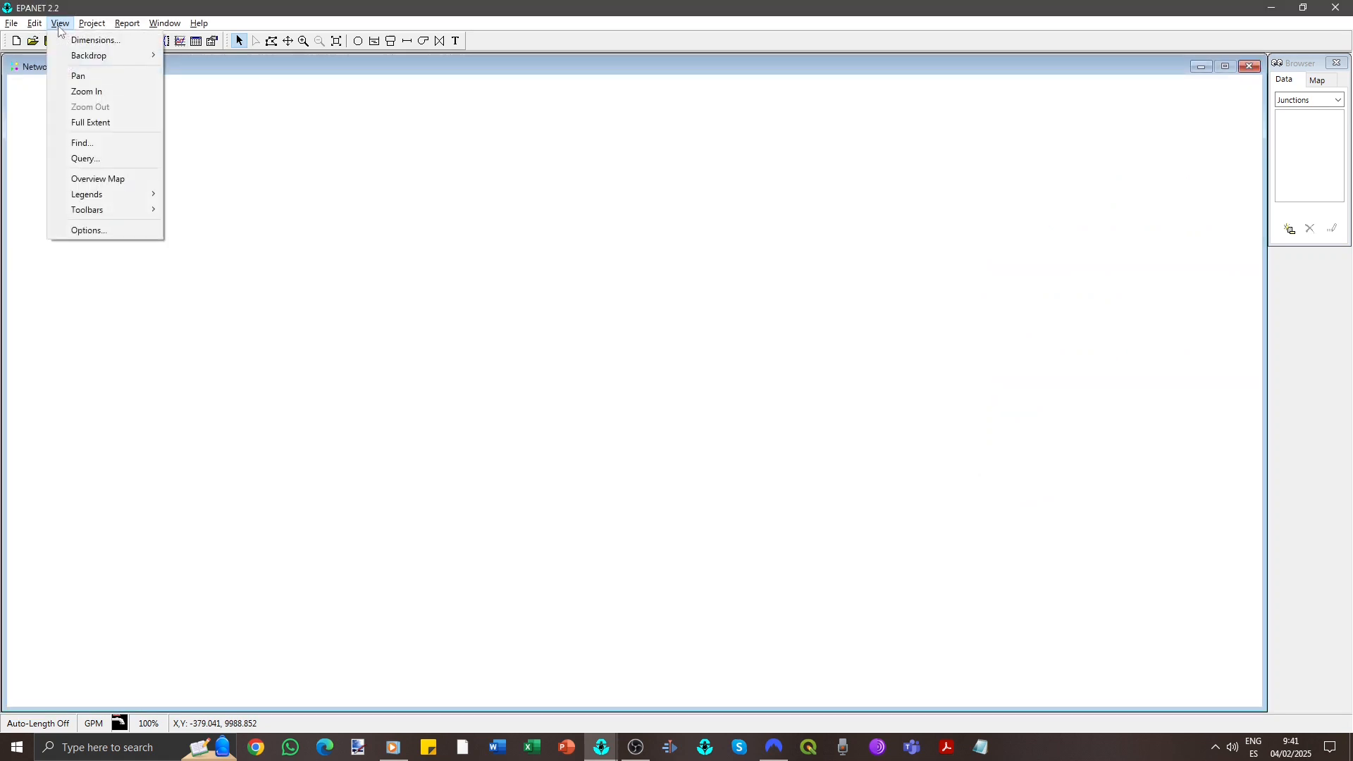
click(73, 40)
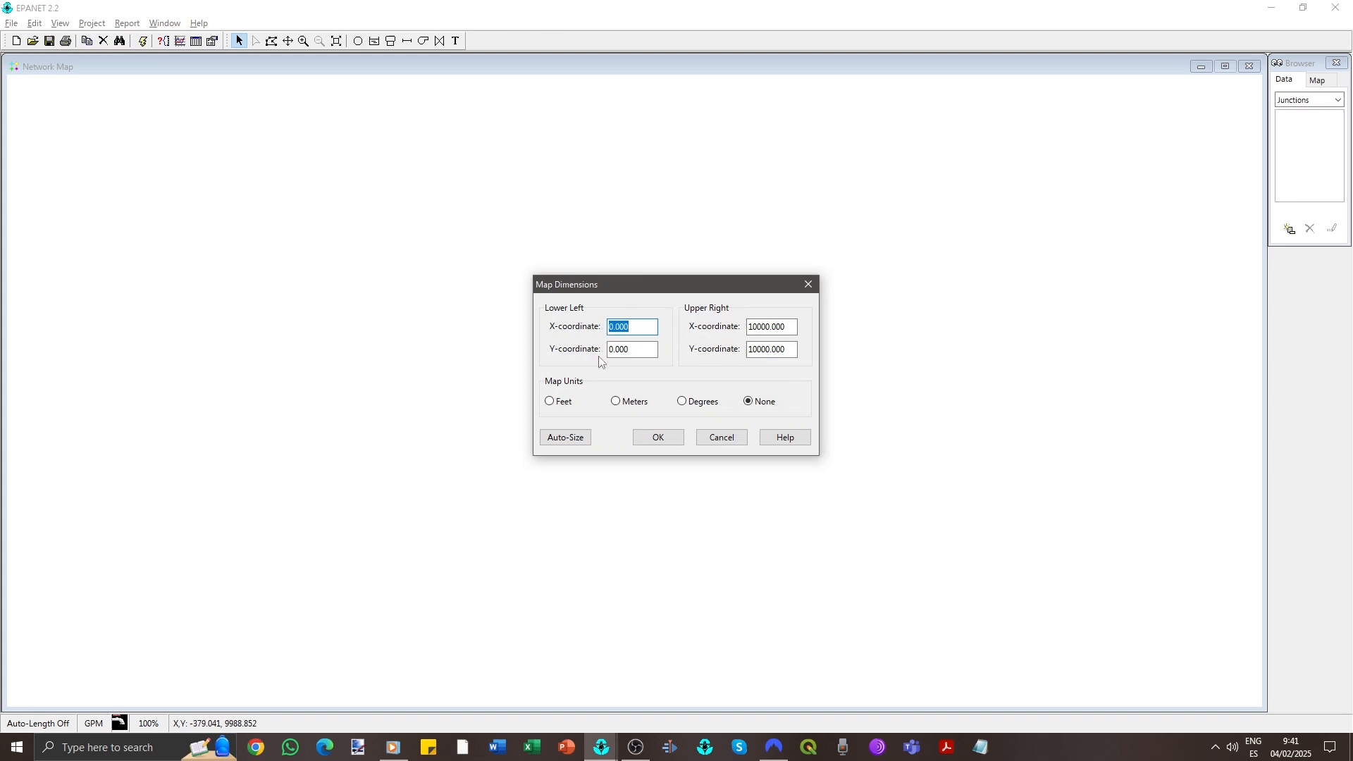
click(658, 437)
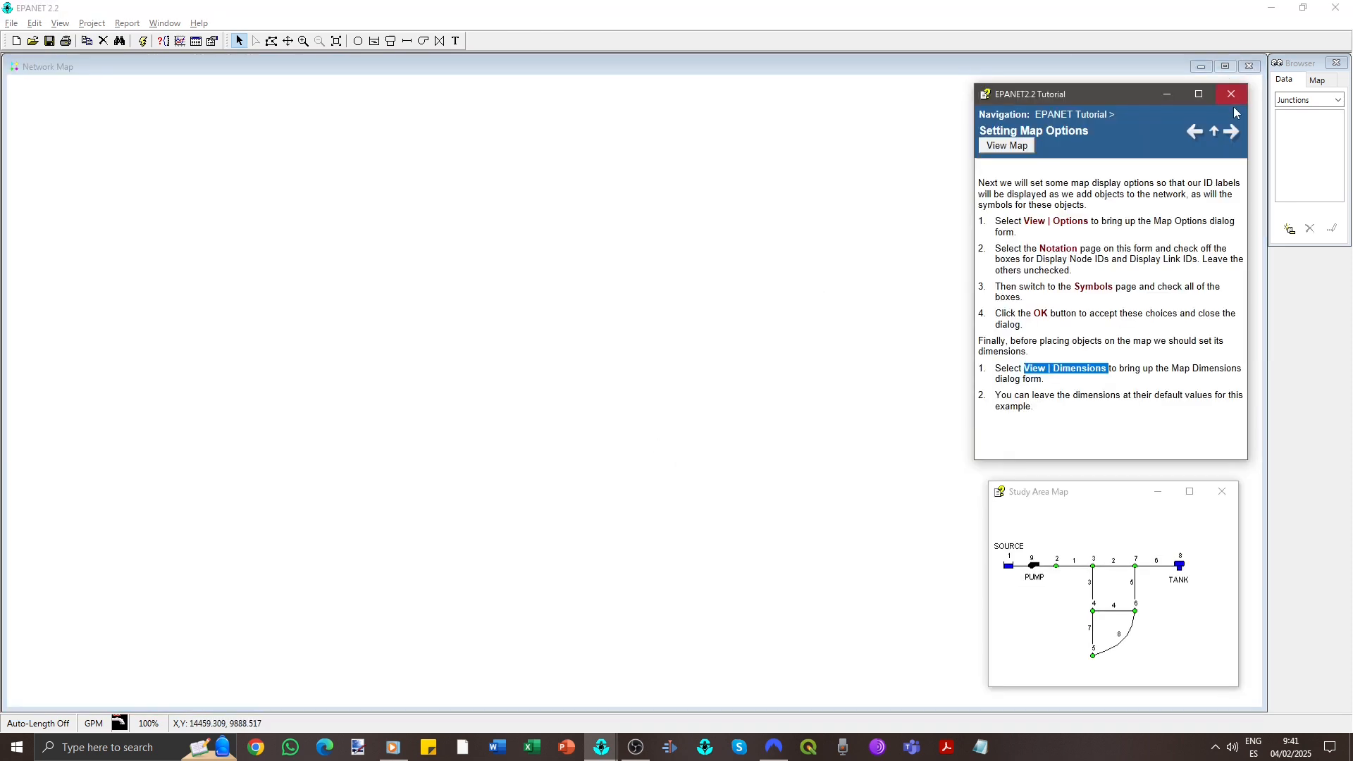
- Advance the tutorial to Drawing the Network's Nodes and place the source reservoir on the map as node 1
click(1232, 133)
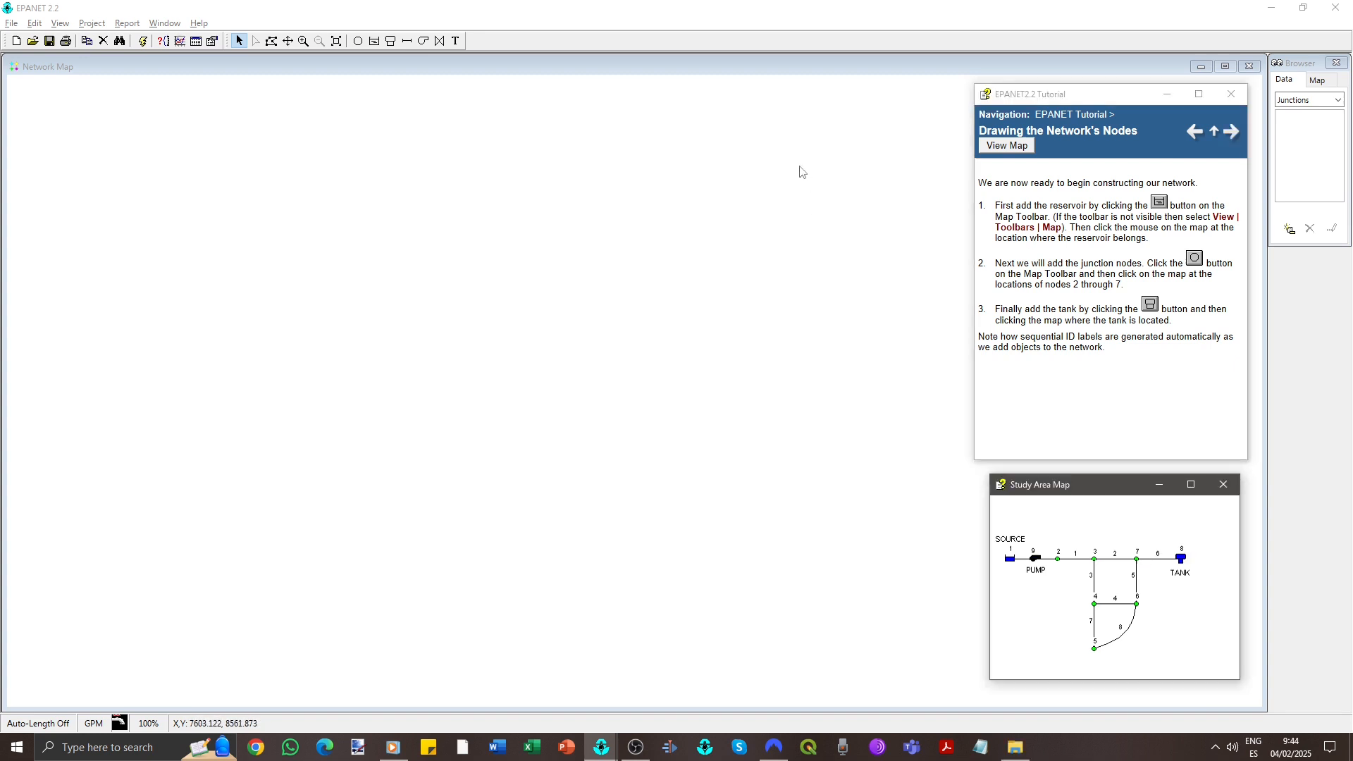
click(375, 42)
click(399, 298)
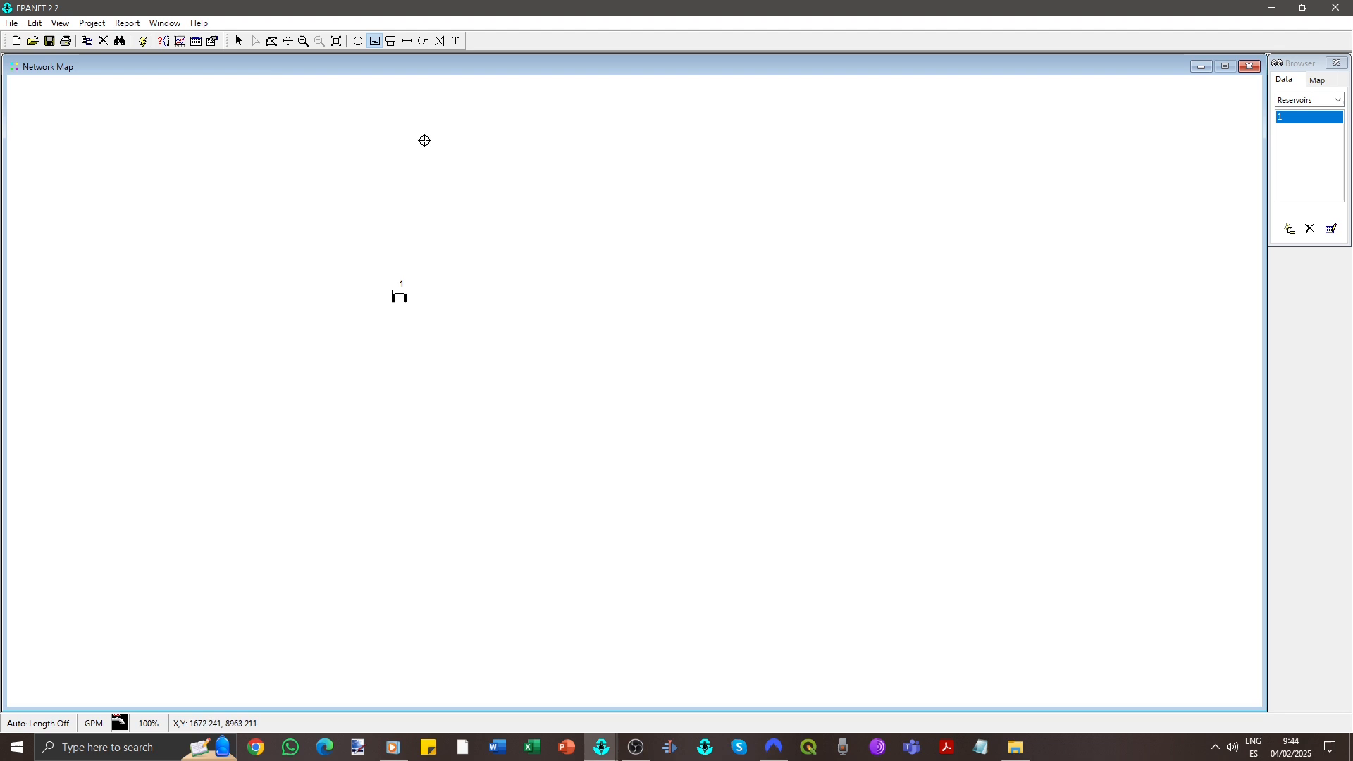
- Place junctions 2 through 7 on the map, following the layout of the study area map
click(358, 41)
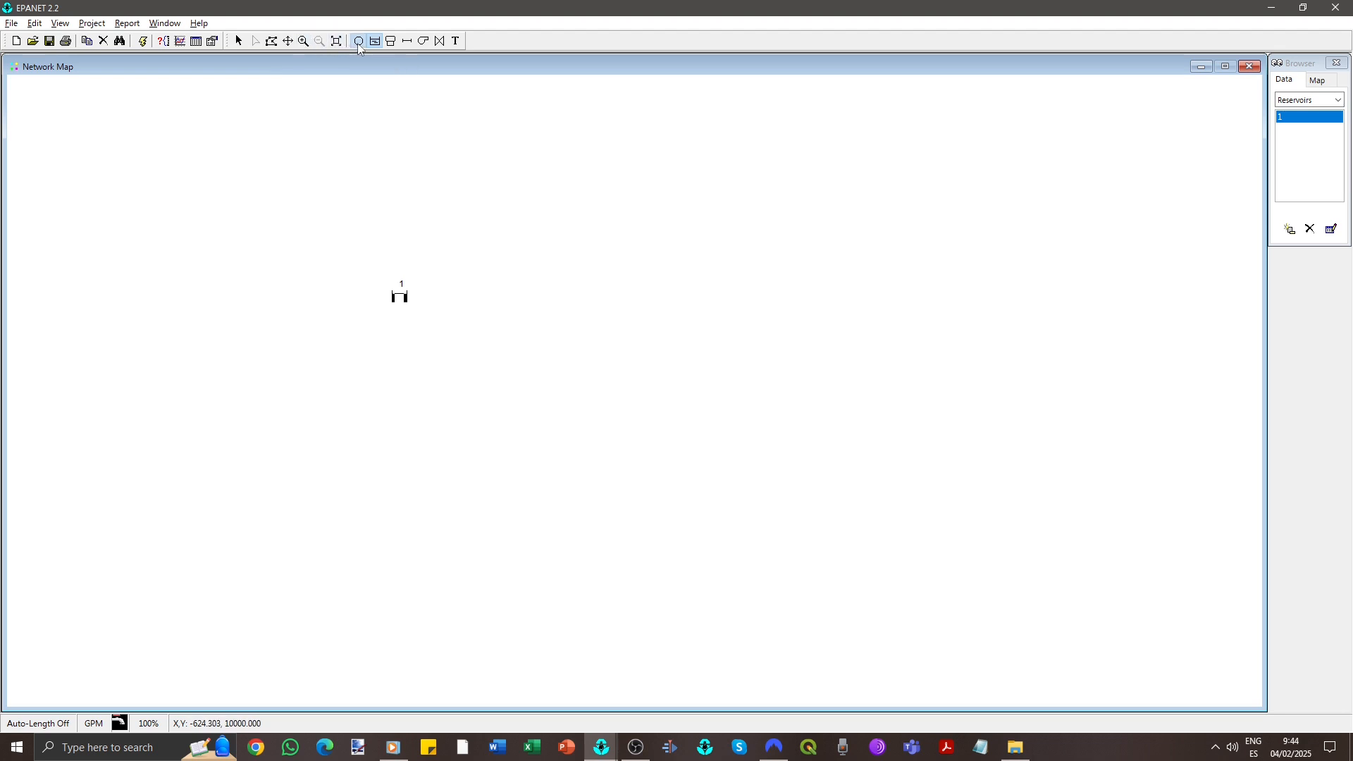
click(478, 298)
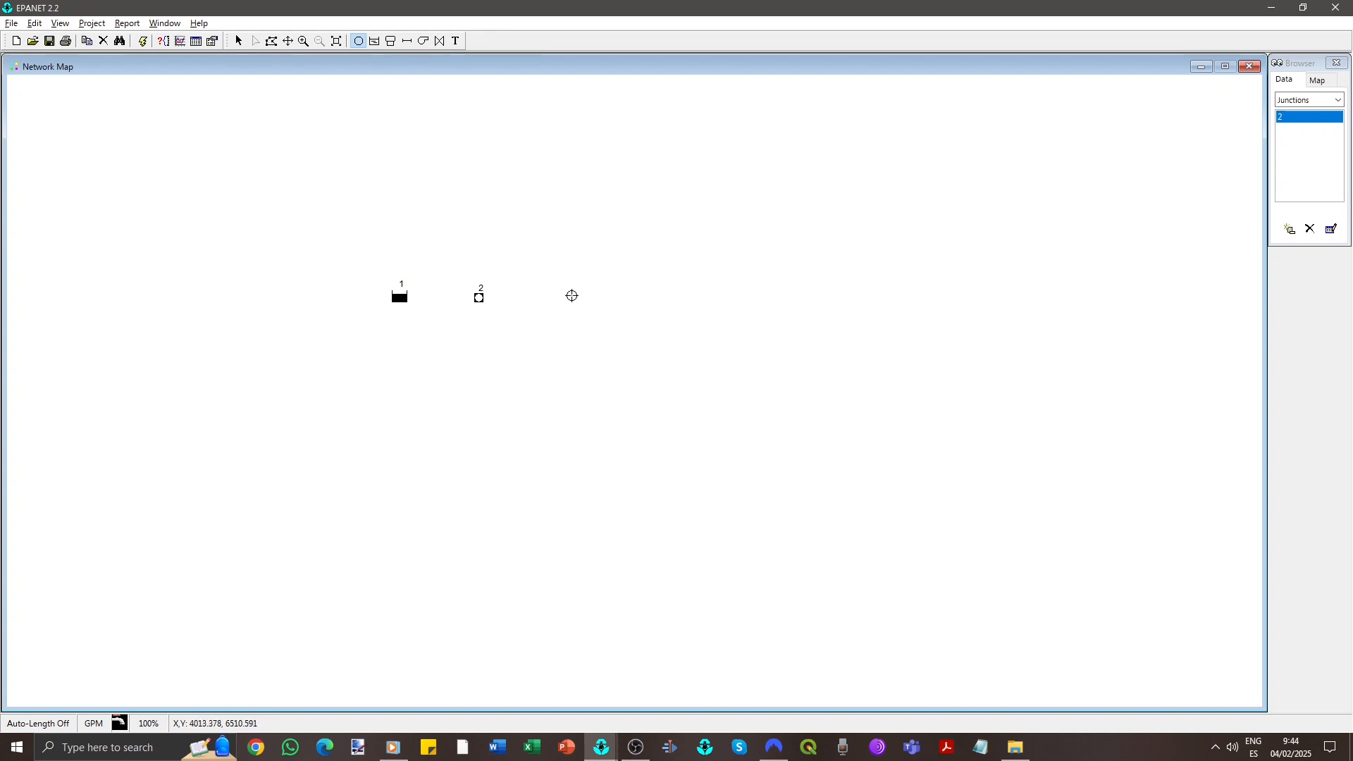
click(570, 294)
click(573, 381)
click(576, 465)
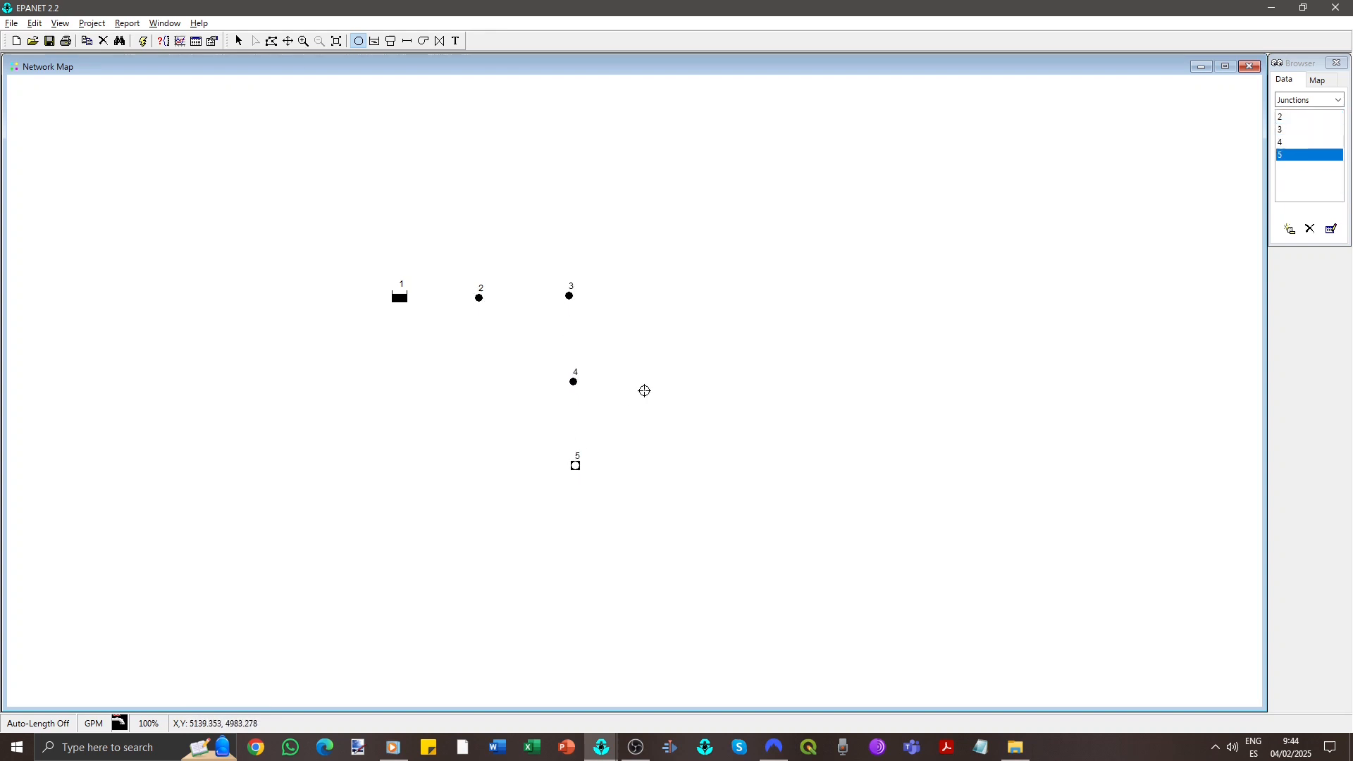
click(664, 381)
click(661, 291)
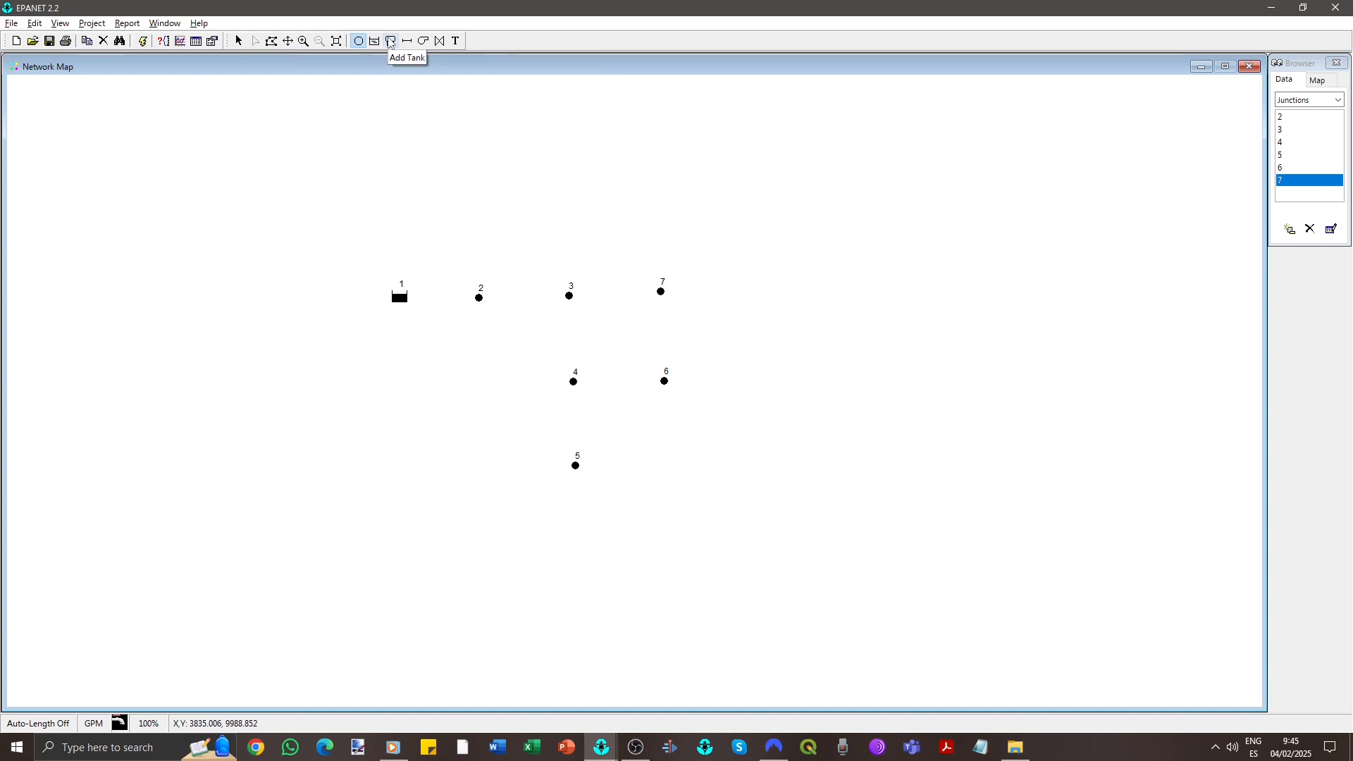
- Place the tank as node 8 in line beyond junction 7, and advance the tutorial to Drawing the Network's Links
click(390, 41)
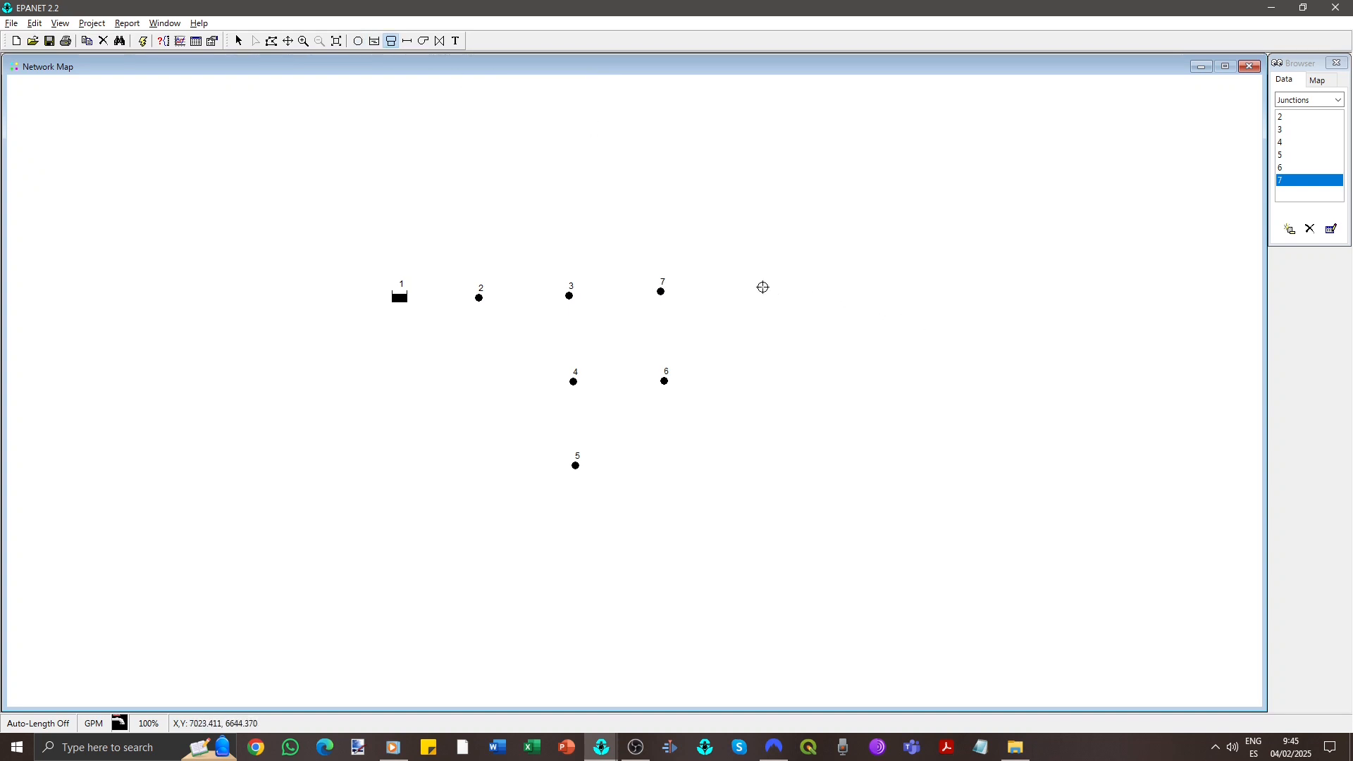
click(763, 286)
key(alt+Tab)
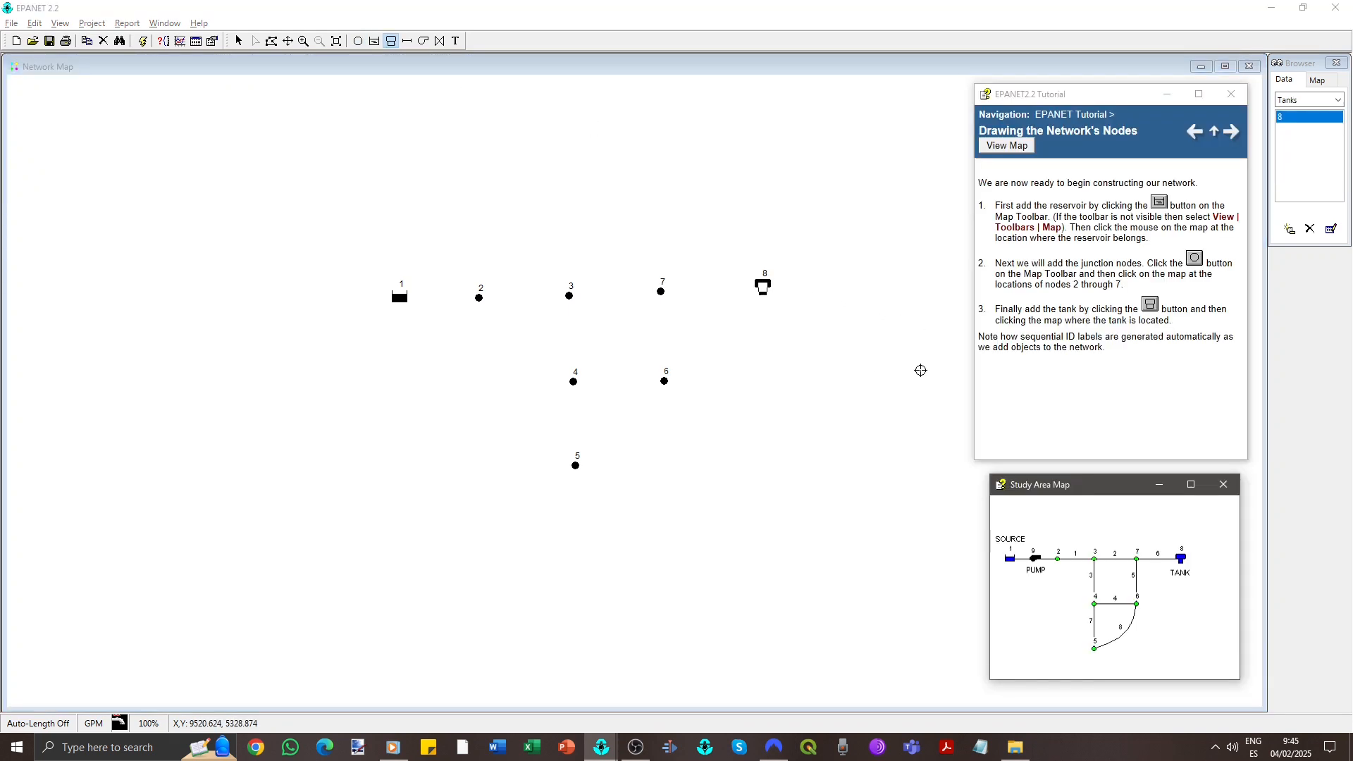
click(1232, 133)
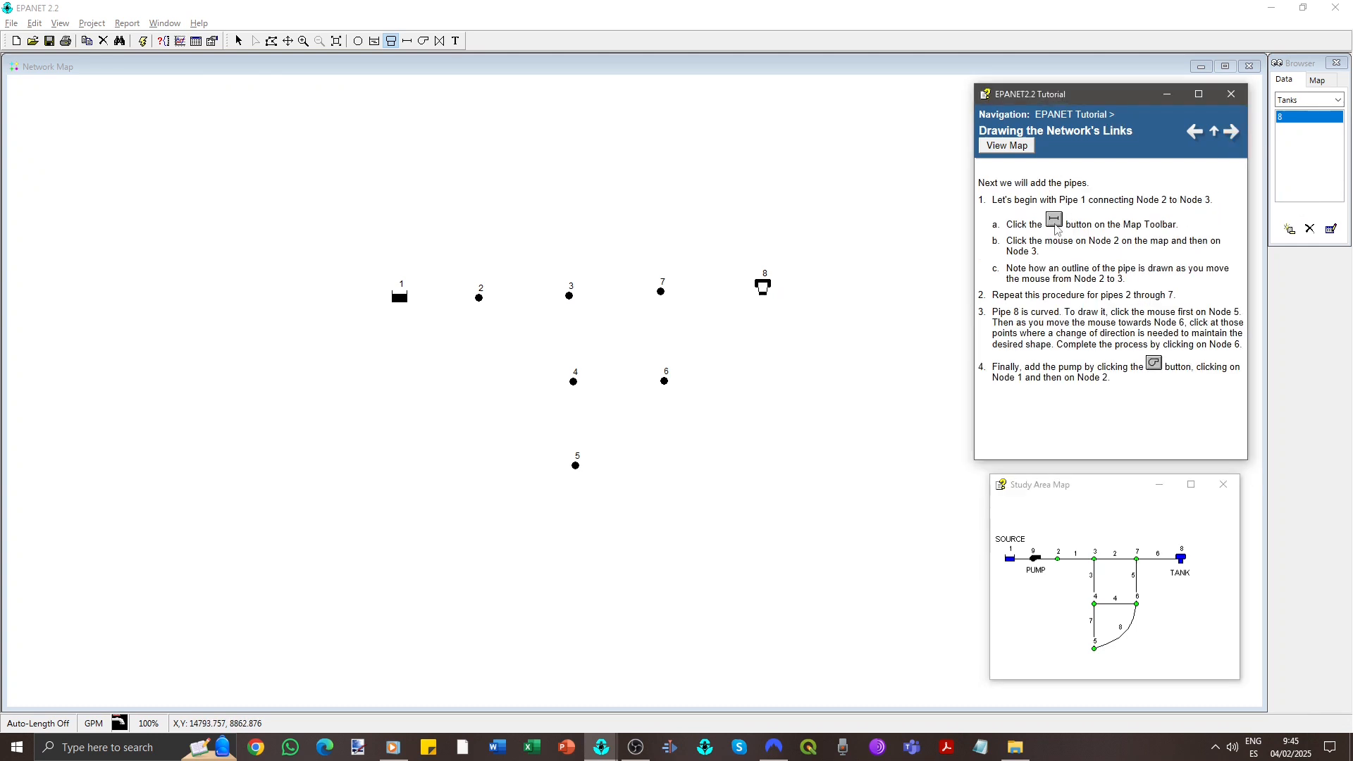
- Draw pipe 1 from junction 2 to junction 3 and pipe 2 from junction 3 to junction 7
click(408, 42)
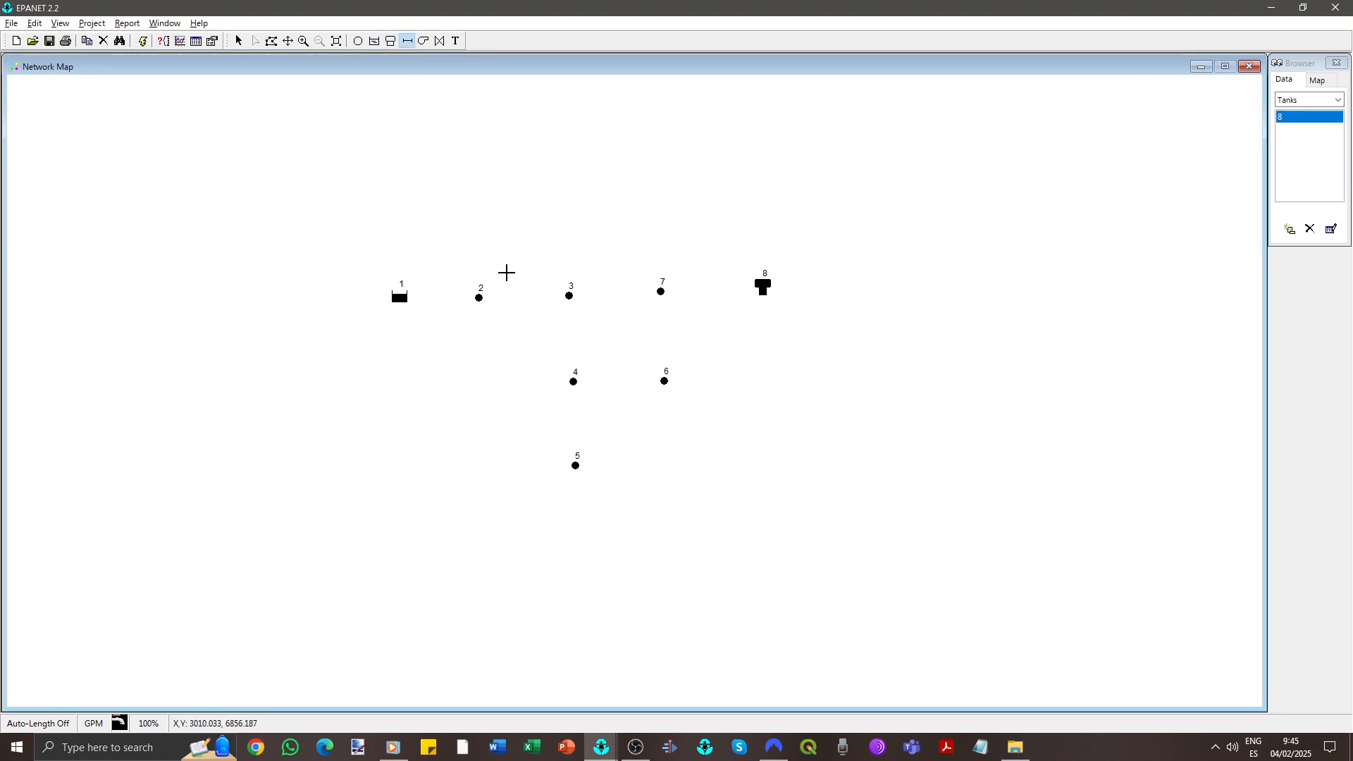
click(480, 298)
click(569, 296)
click(569, 296)
click(661, 290)
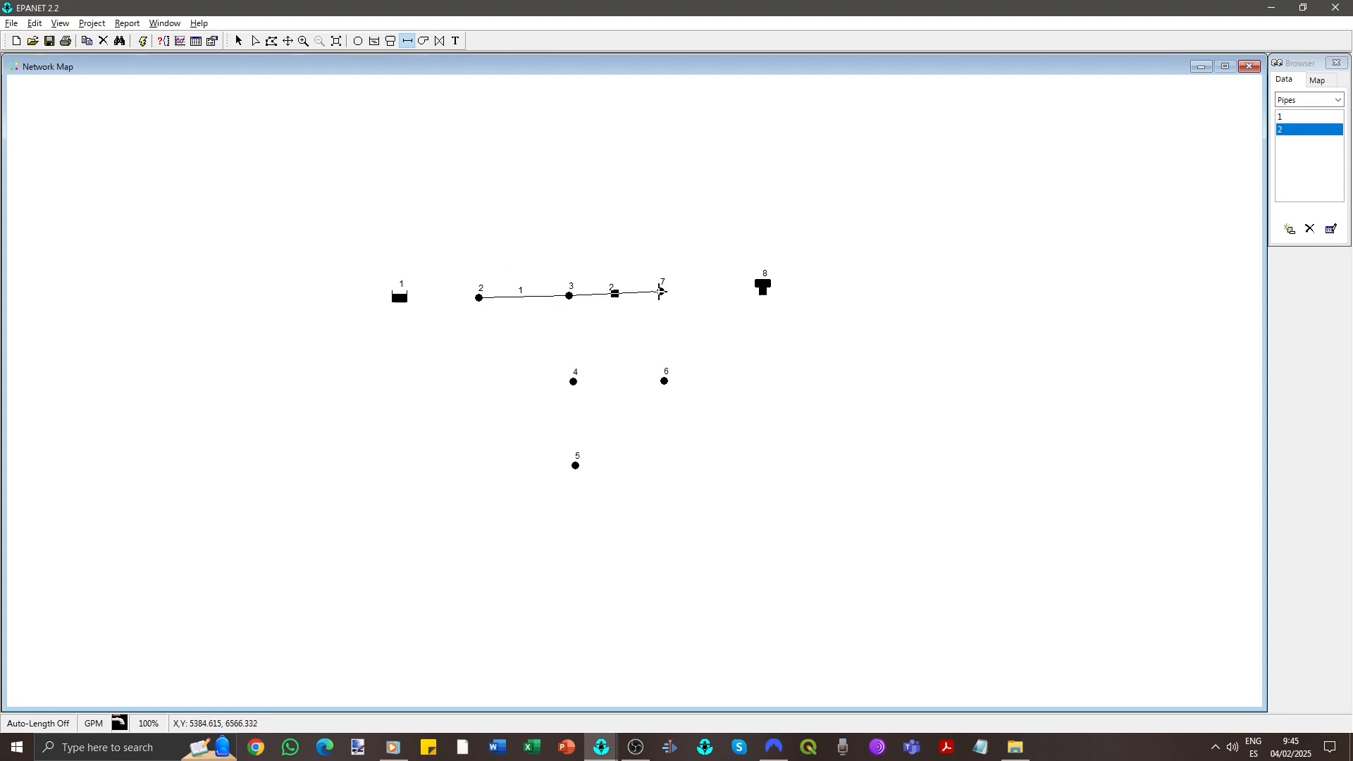
- Close the upper loop by drawing pipe 3 between junctions 3 and 4, pipe 4 between 4 and 6, and pipe 5 between 6 and 7
click(569, 296)
click(574, 381)
click(574, 381)
click(665, 380)
click(665, 381)
click(661, 291)
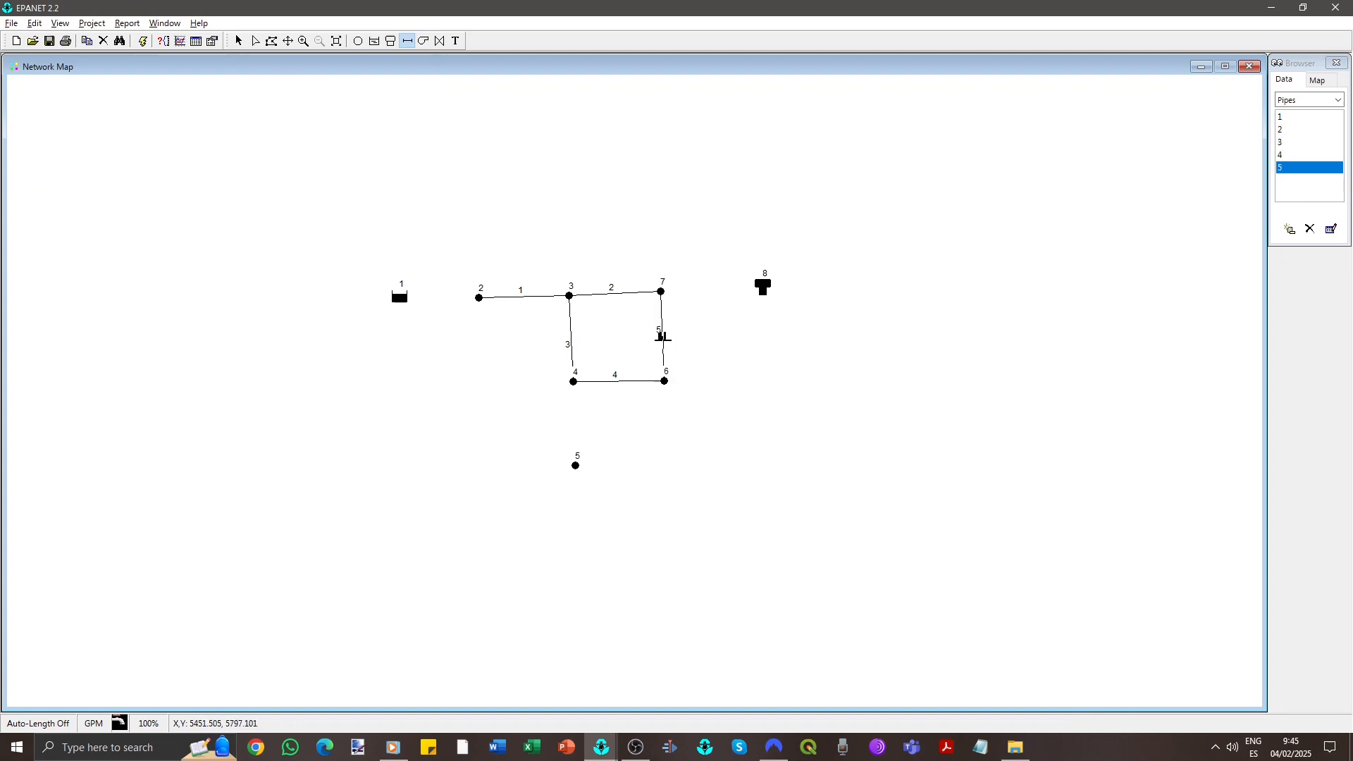
- Draw pipe 6 from junction 7 to tank 8 and pipe 7 from junction 4 to junction 5
click(661, 291)
click(763, 286)
click(574, 381)
click(576, 466)
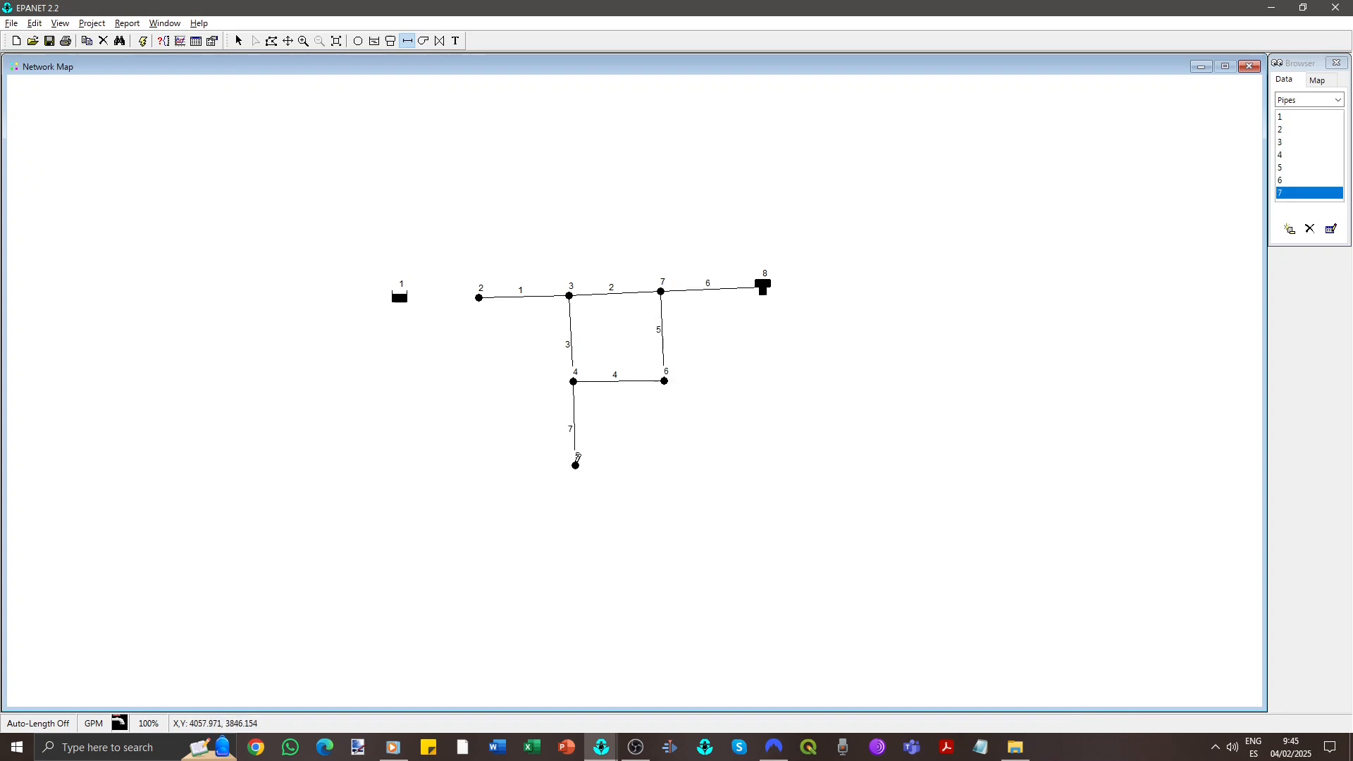
- Draw curved pipe 8 from junction 5 to junction 6, bending it outward through intermediate vertices
click(576, 466)
click(665, 379)
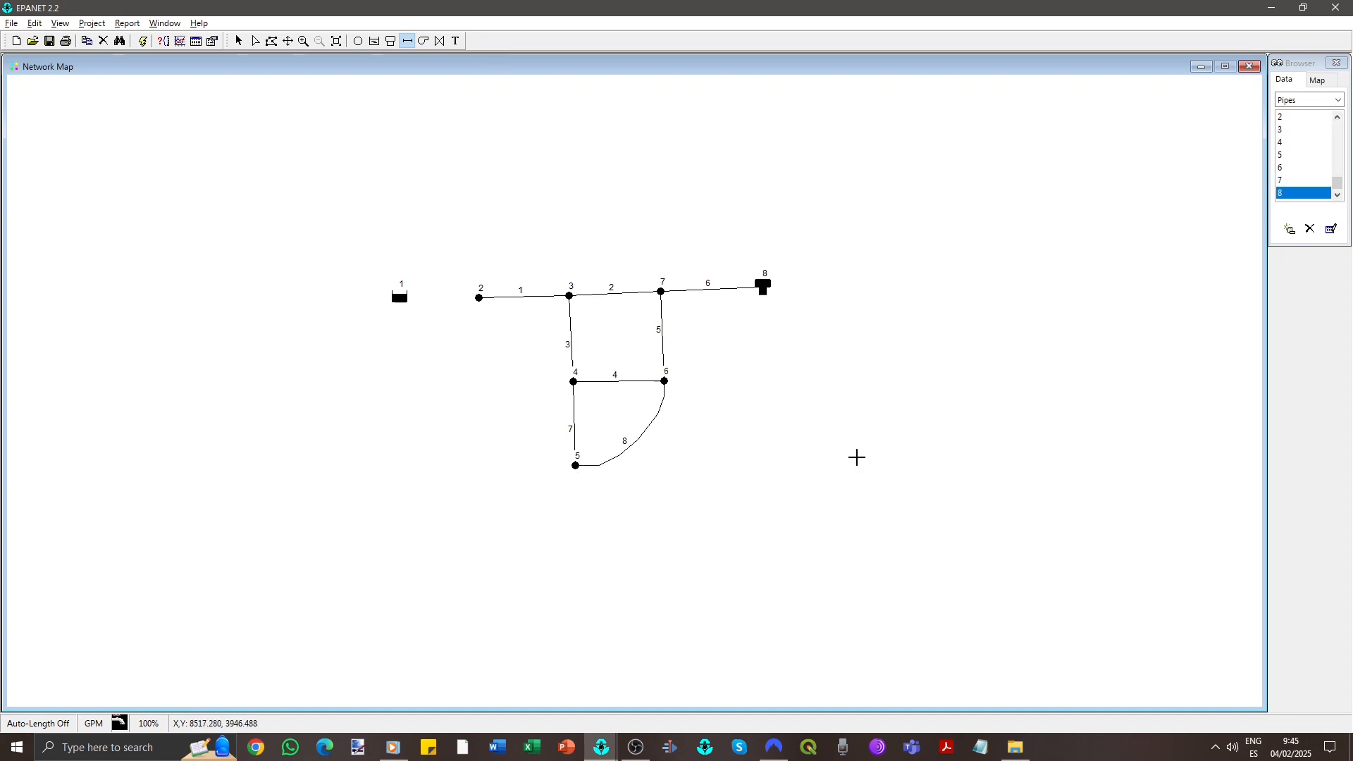
key(alt+Tab)
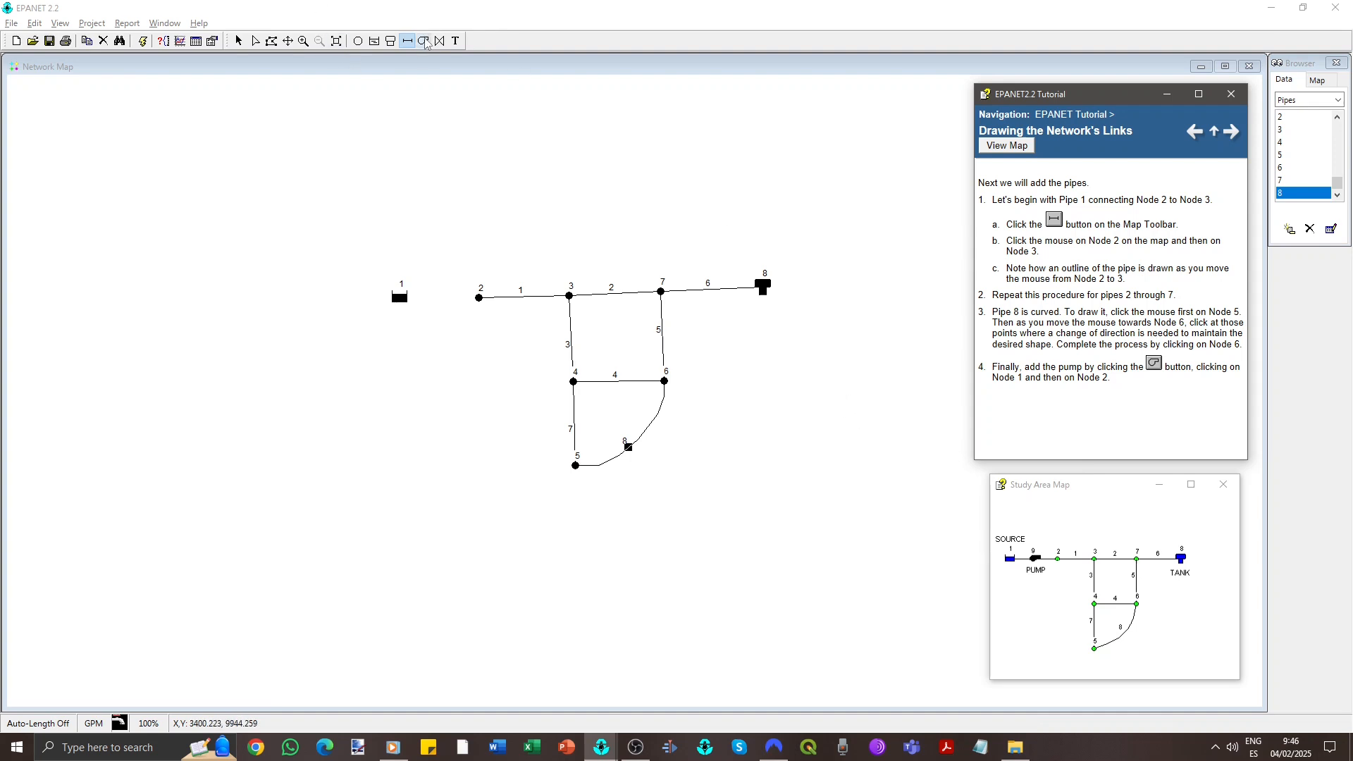
- Add pump 9 between reservoir 1 and junction 2, and advance the tutorial to Adding Map Labels
click(424, 41)
click(401, 298)
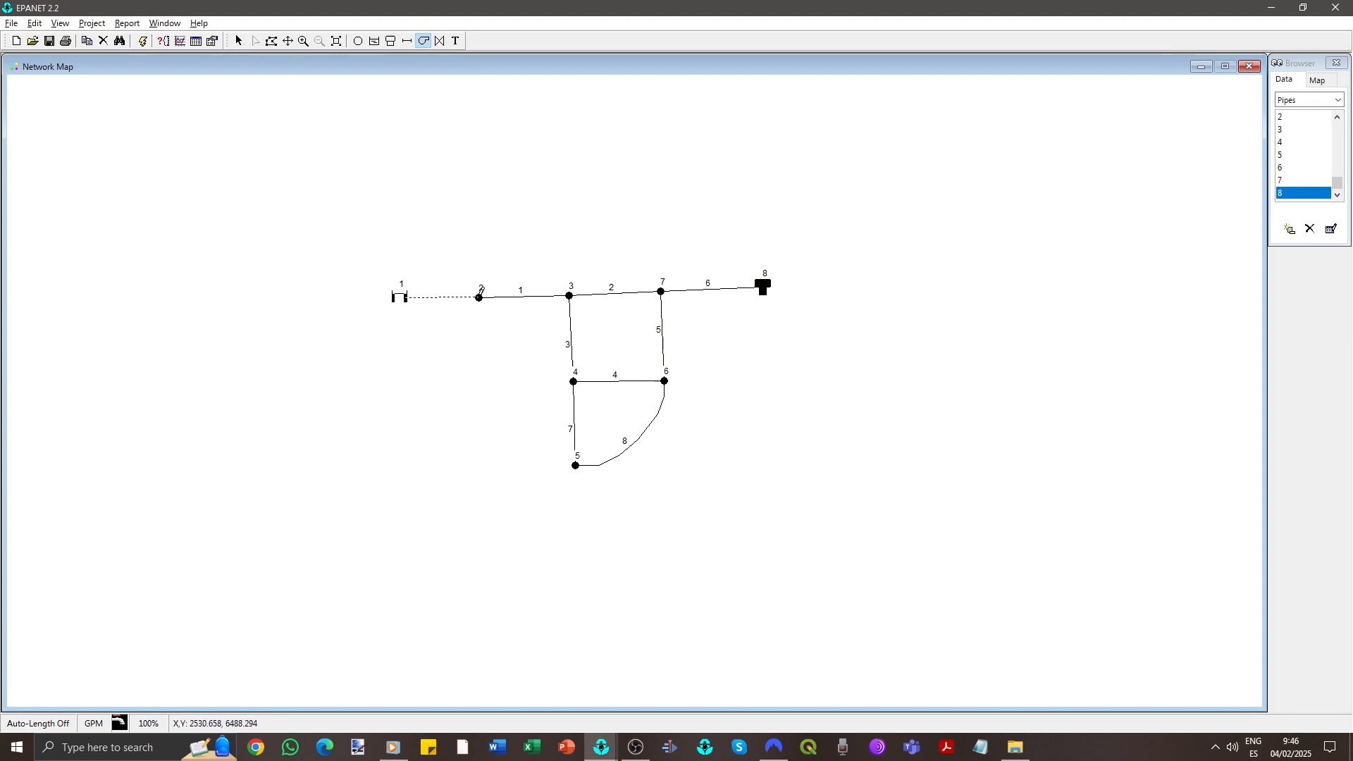
click(479, 298)
key(alt+Tab)
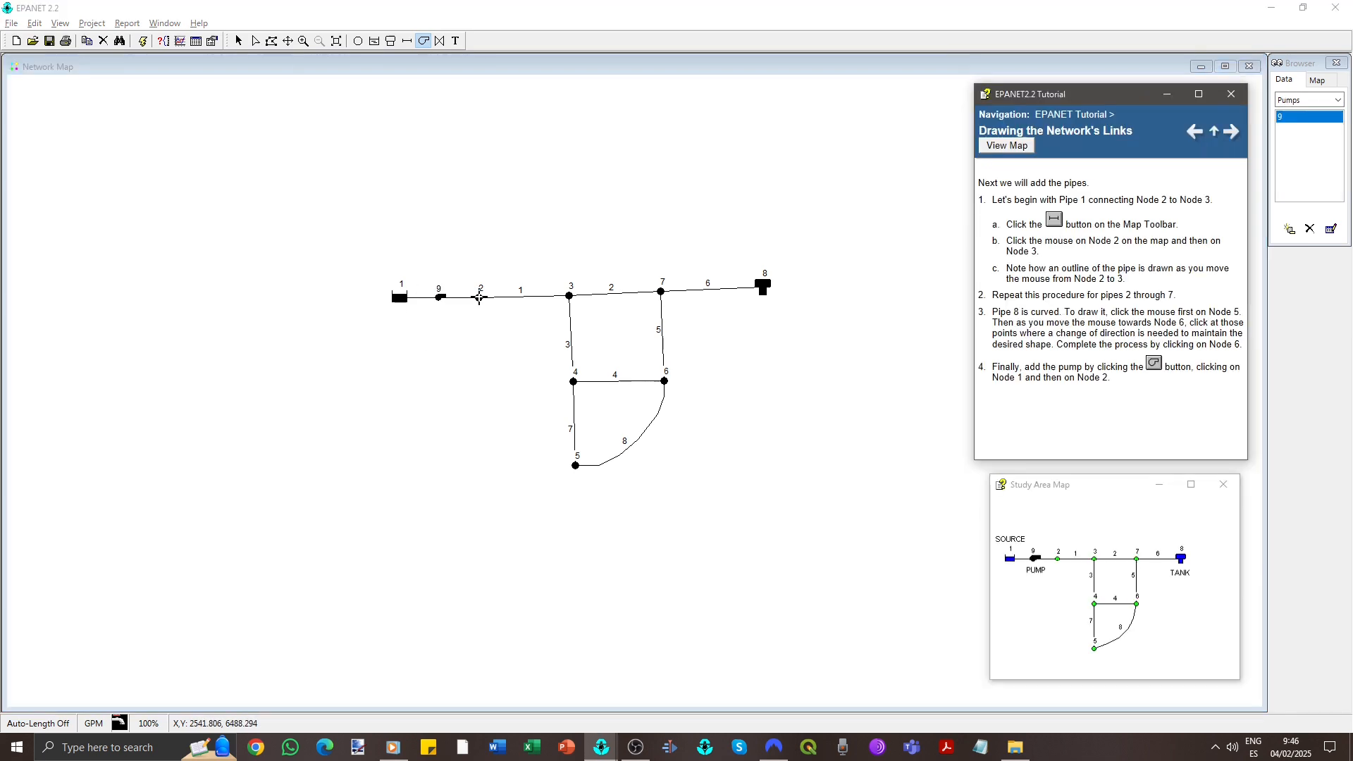
click(1233, 133)
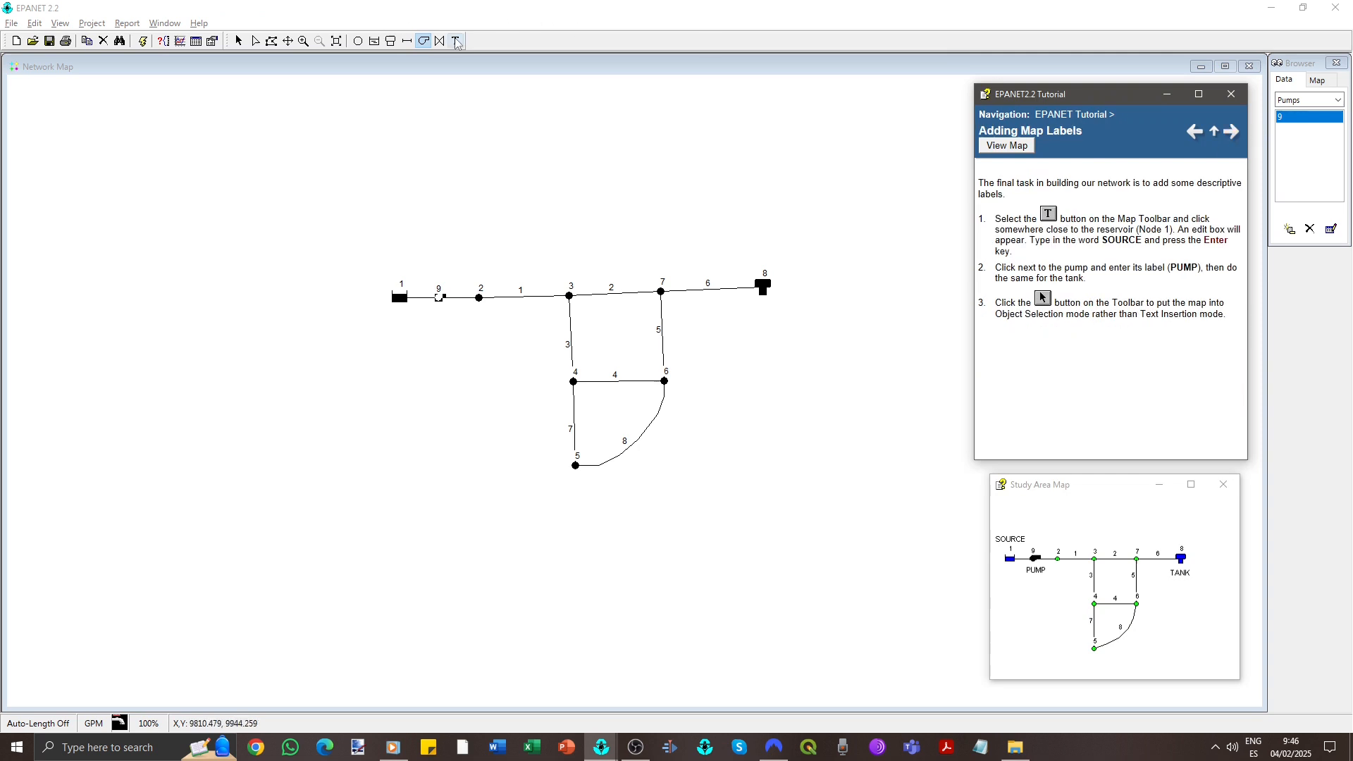
- Add the map labels Source above reservoir 1, Pump below pump 9 and Tank beside tank 8
click(456, 41)
click(375, 268)
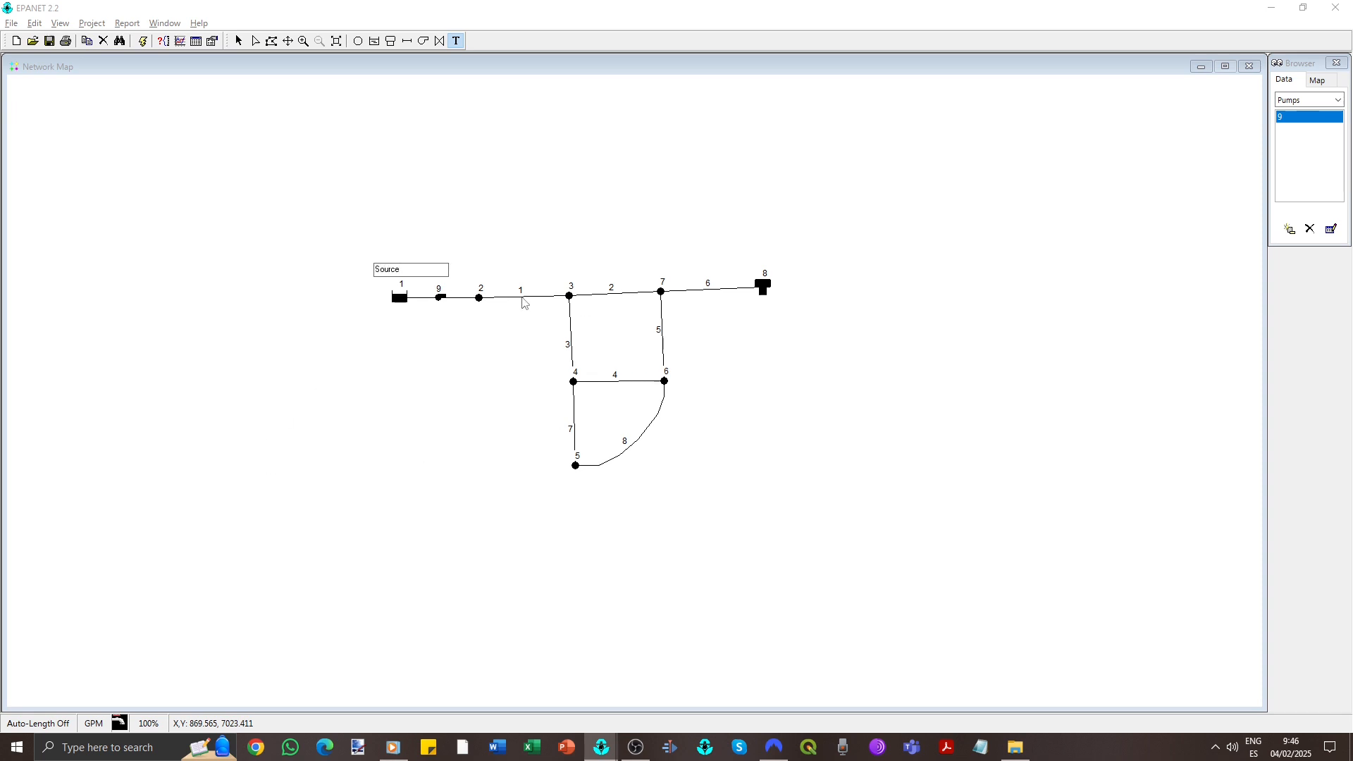
click(423, 325)
text(Pump)
key(Return)
click(748, 252)
text(Tank)
key(Return)
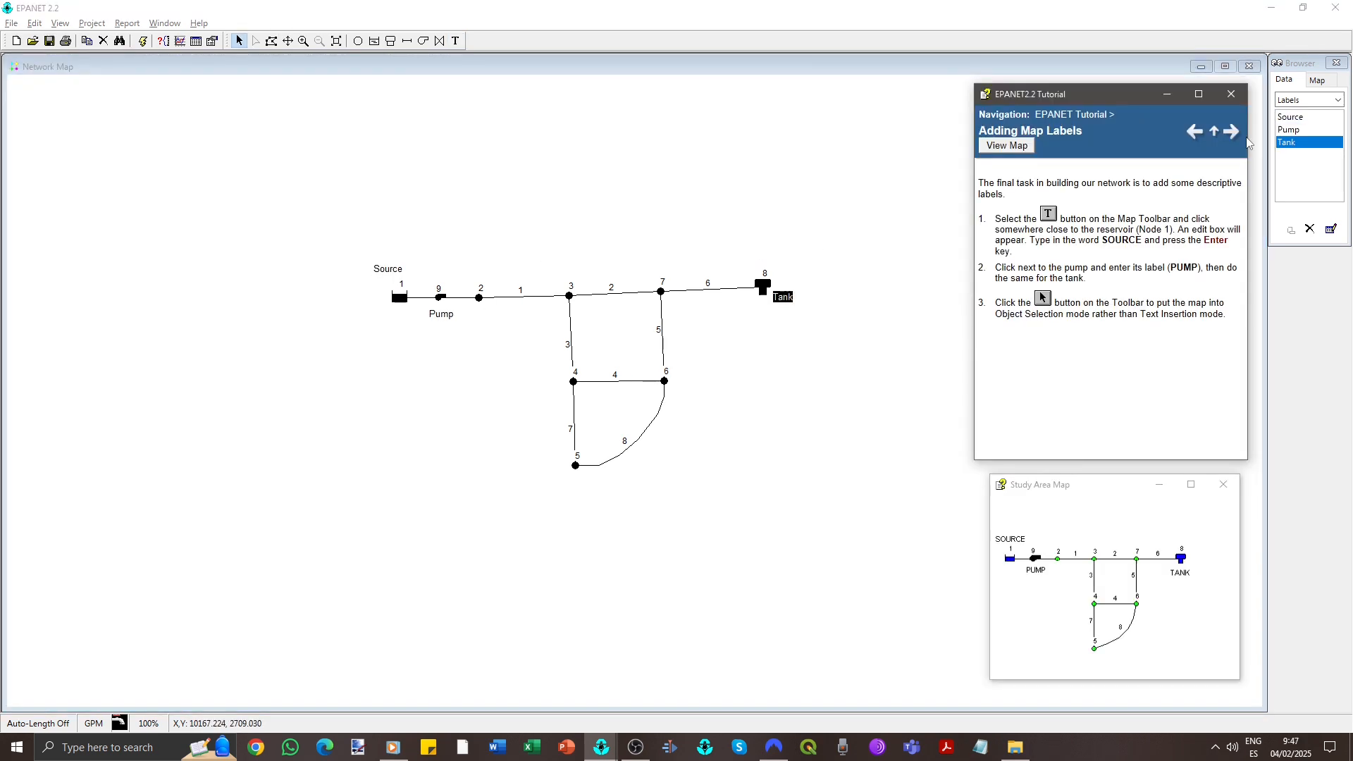
- Advance the tutorial to Re-Positioning Objects, and reshape pipe 8 by moving its vertex nearest junction 5 slightly upward
click(1231, 133)
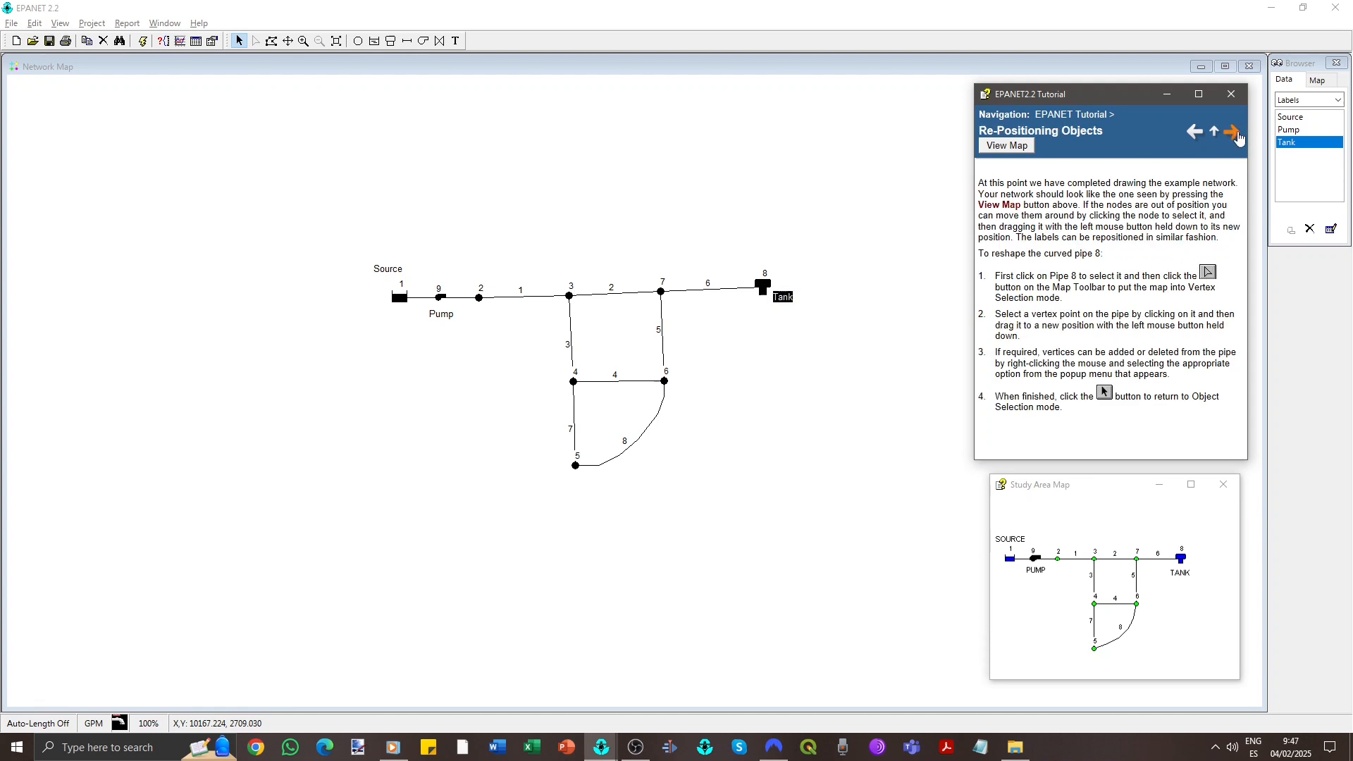
drag(1041, 255, 1066, 262)
click(599, 471)
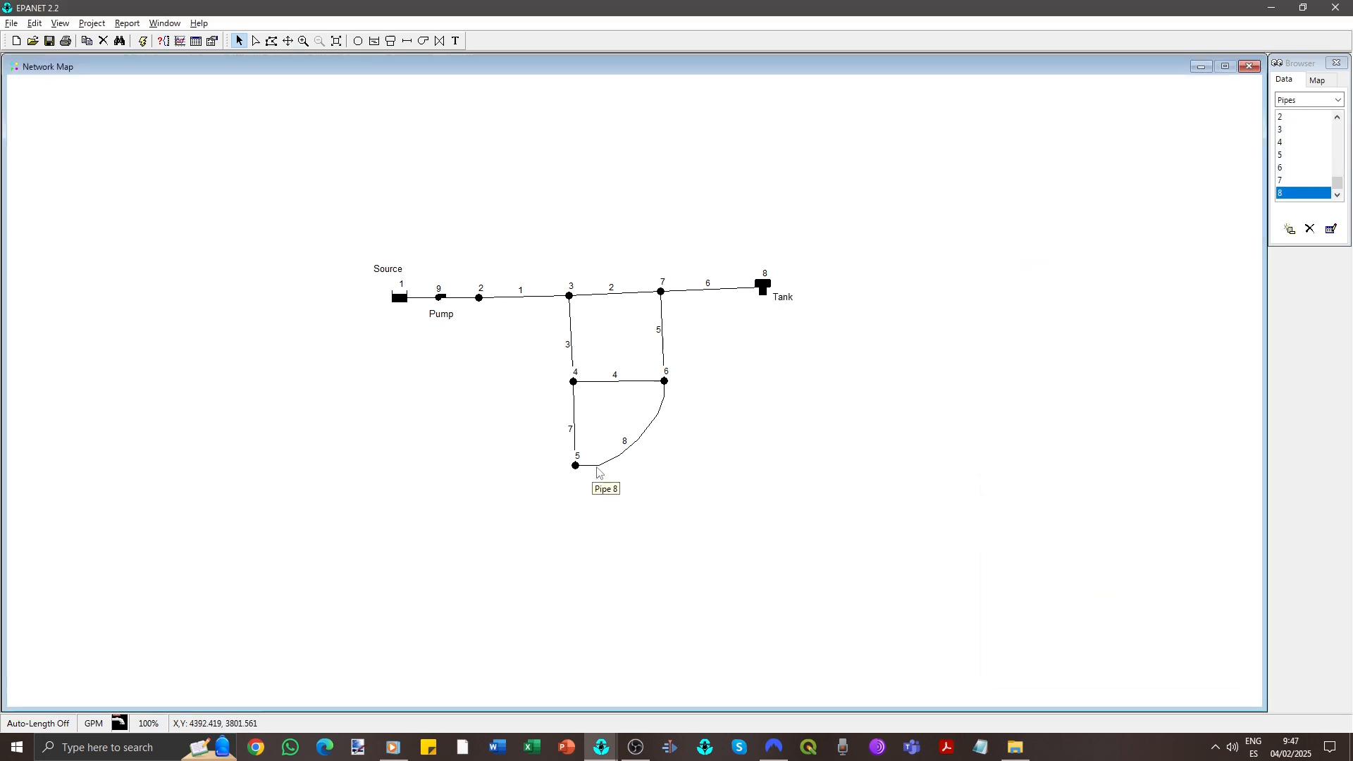
click(257, 41)
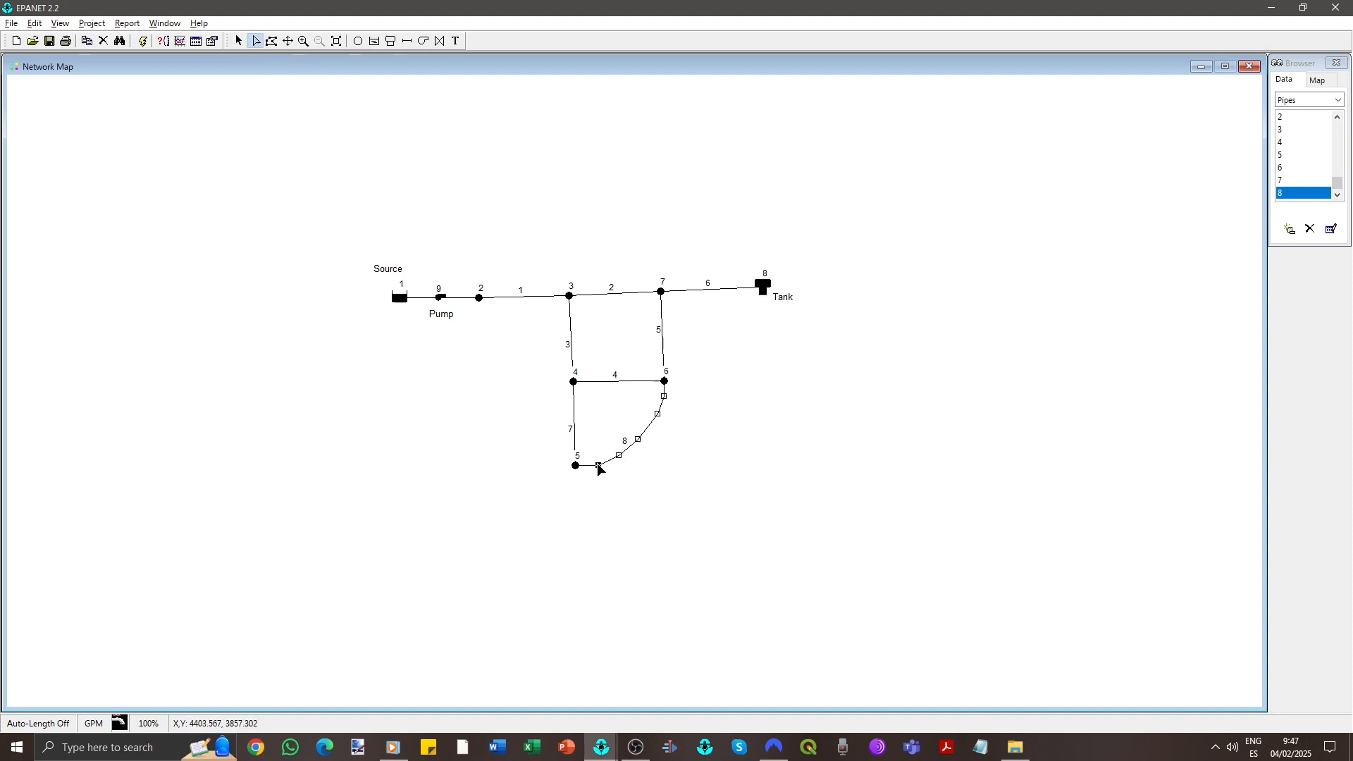
mouse_move(598, 466)
mouse_down()
mouse_move(698, 501)
mouse_move(942, 393)
mouse_move(955, 416)
mouse_move(797, 601)
mouse_move(493, 585)
mouse_move(599, 465)
mouse_up()
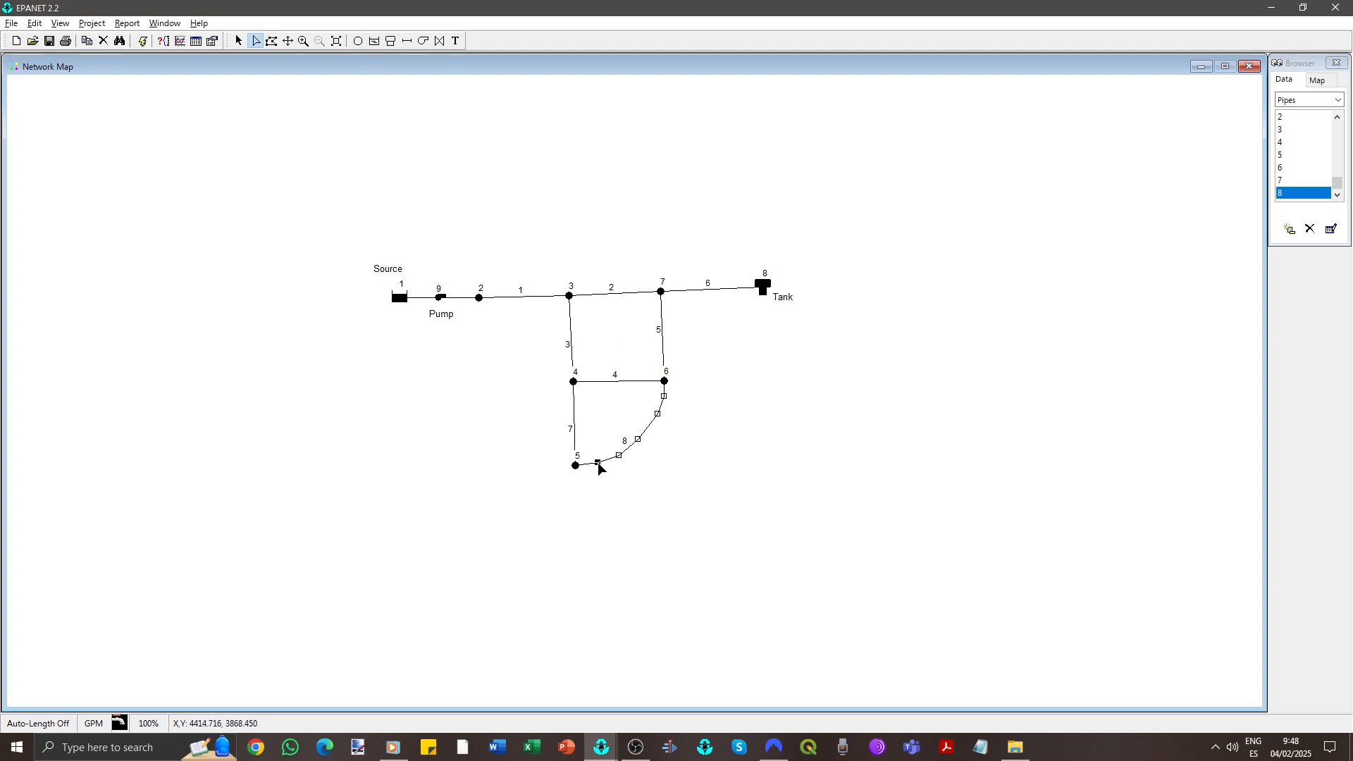
click(240, 42)
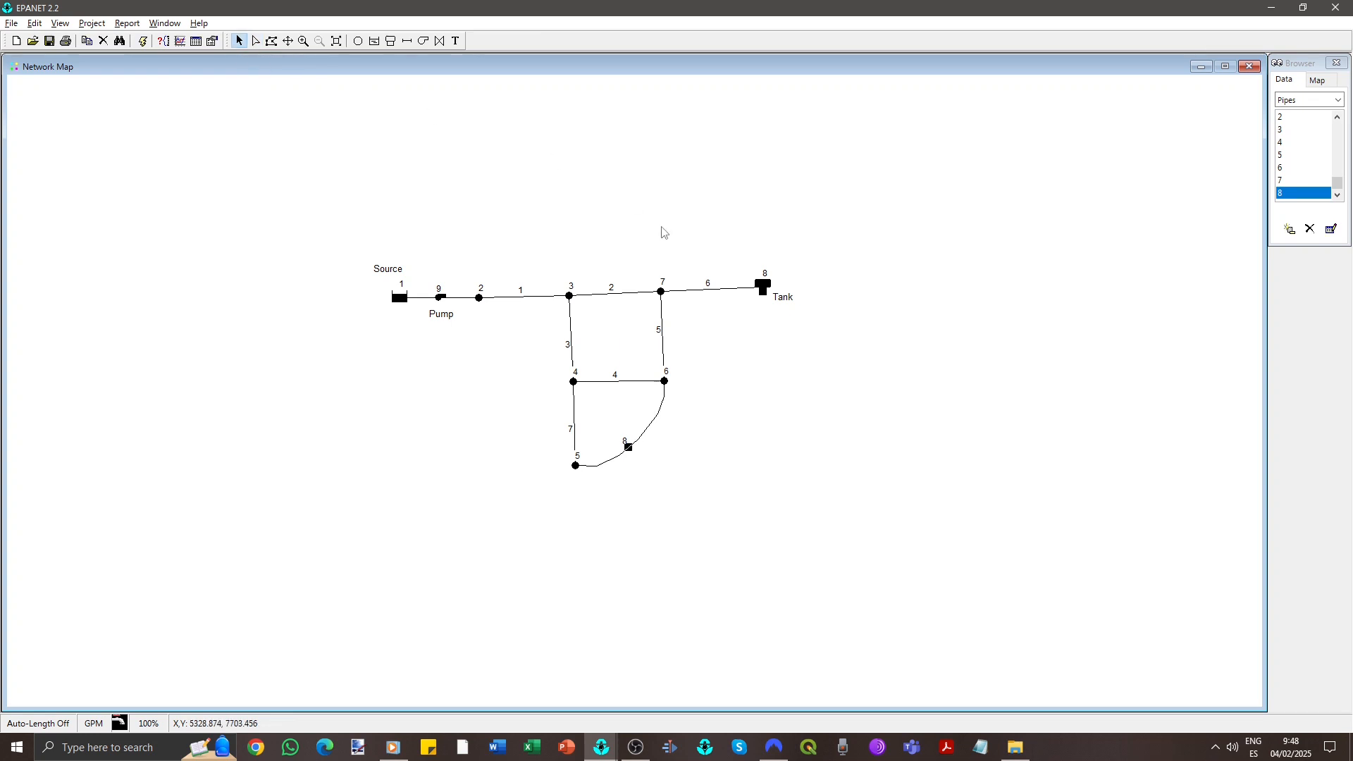
- Nudge junction 7 slightly down and to the right, and advance the tutorial to Setting Node Properties
mouse_move(661, 291)
mouse_down()
mouse_move(679, 242)
mouse_move(658, 284)
mouse_move(673, 308)
mouse_move(658, 286)
mouse_move(706, 327)
mouse_move(958, 244)
mouse_move(869, 144)
mouse_move(663, 293)
mouse_up()
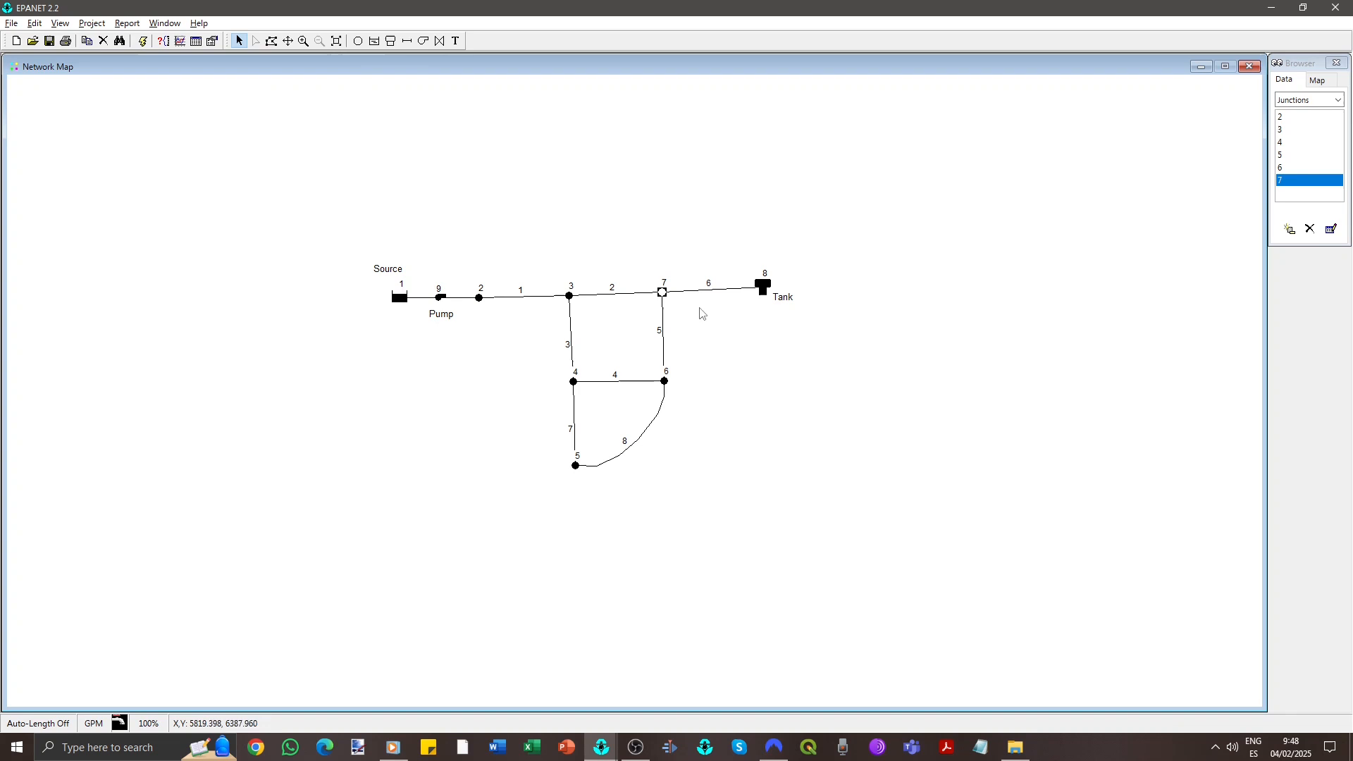
key(alt+Tab)
click(1232, 132)
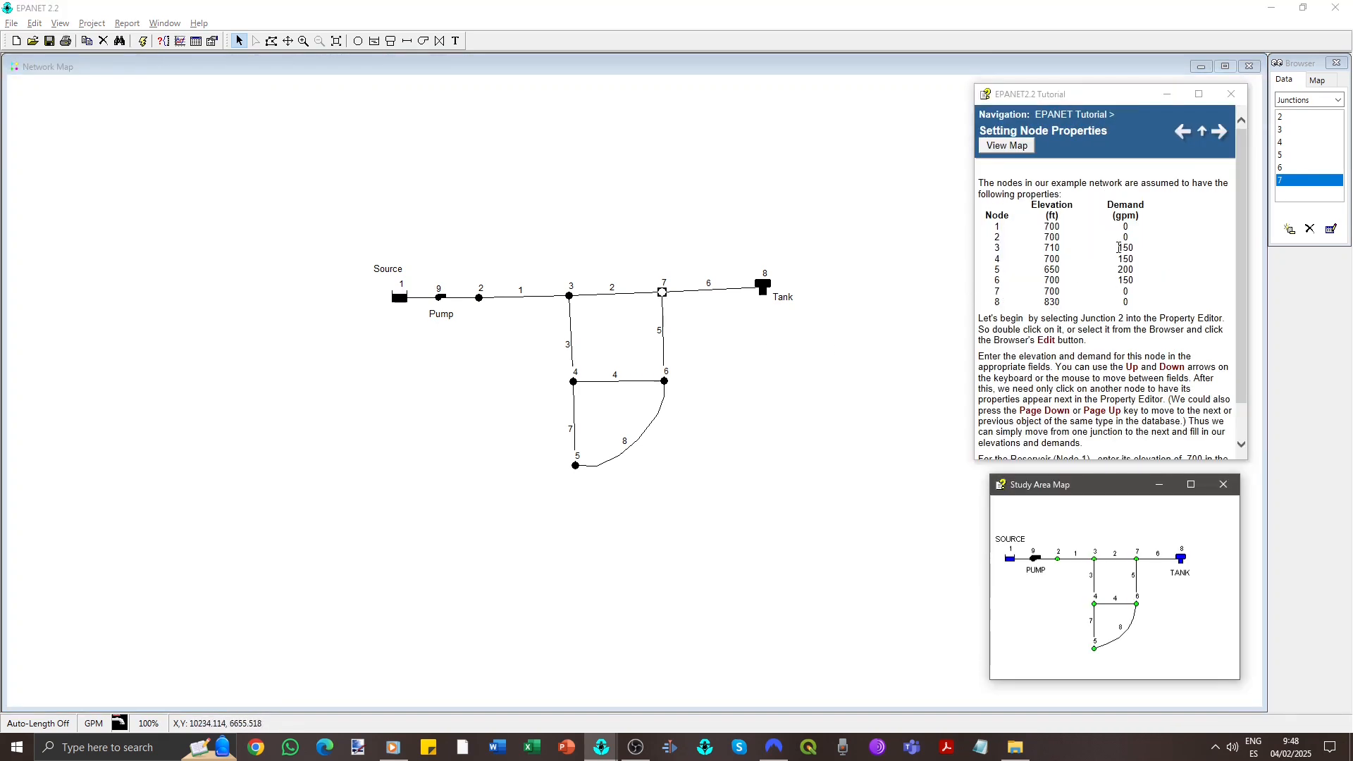
- Set the total head of reservoir 1 to 700
click(400, 302)
double_click(400, 300)
click(717, 324)
text(700)
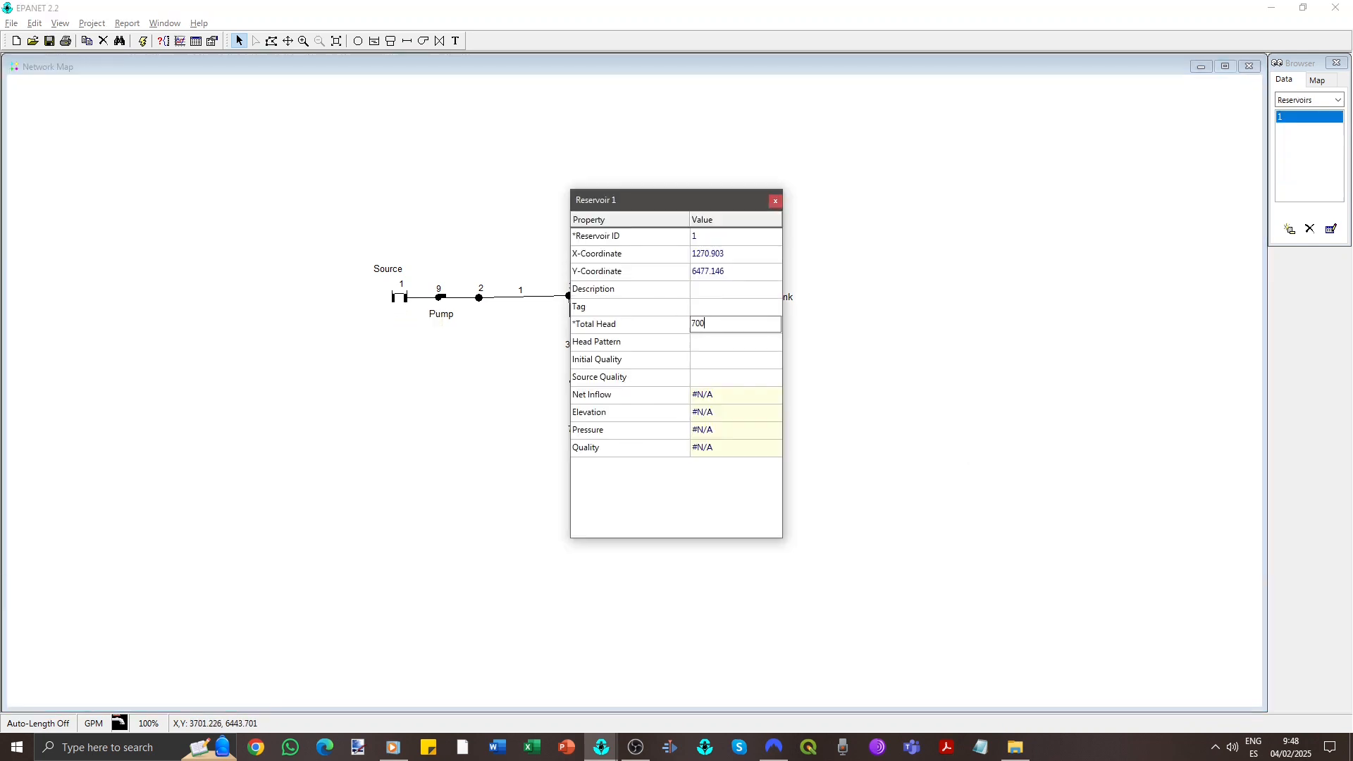
key(Return)
key(alt+Tab)
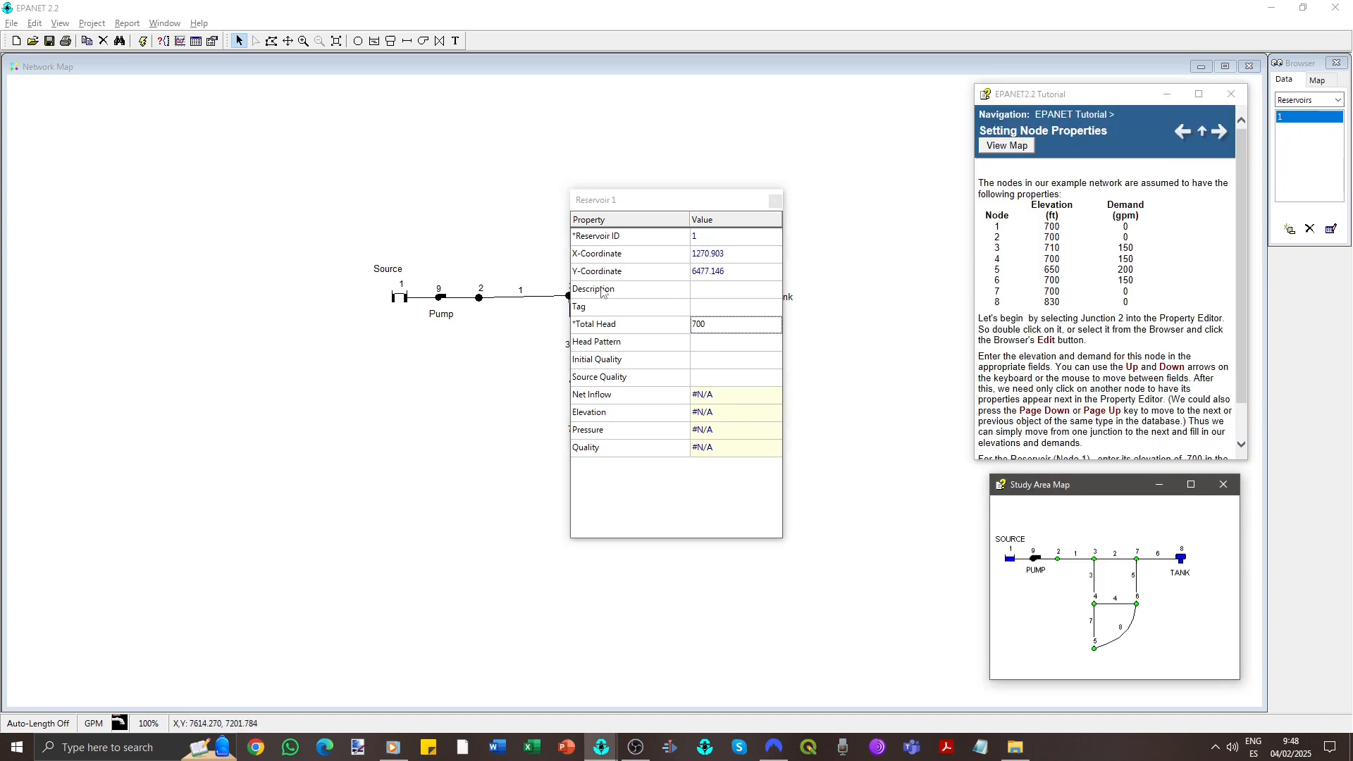
- Set the elevation of junction 2 to 700
double_click(479, 298)
click(714, 324)
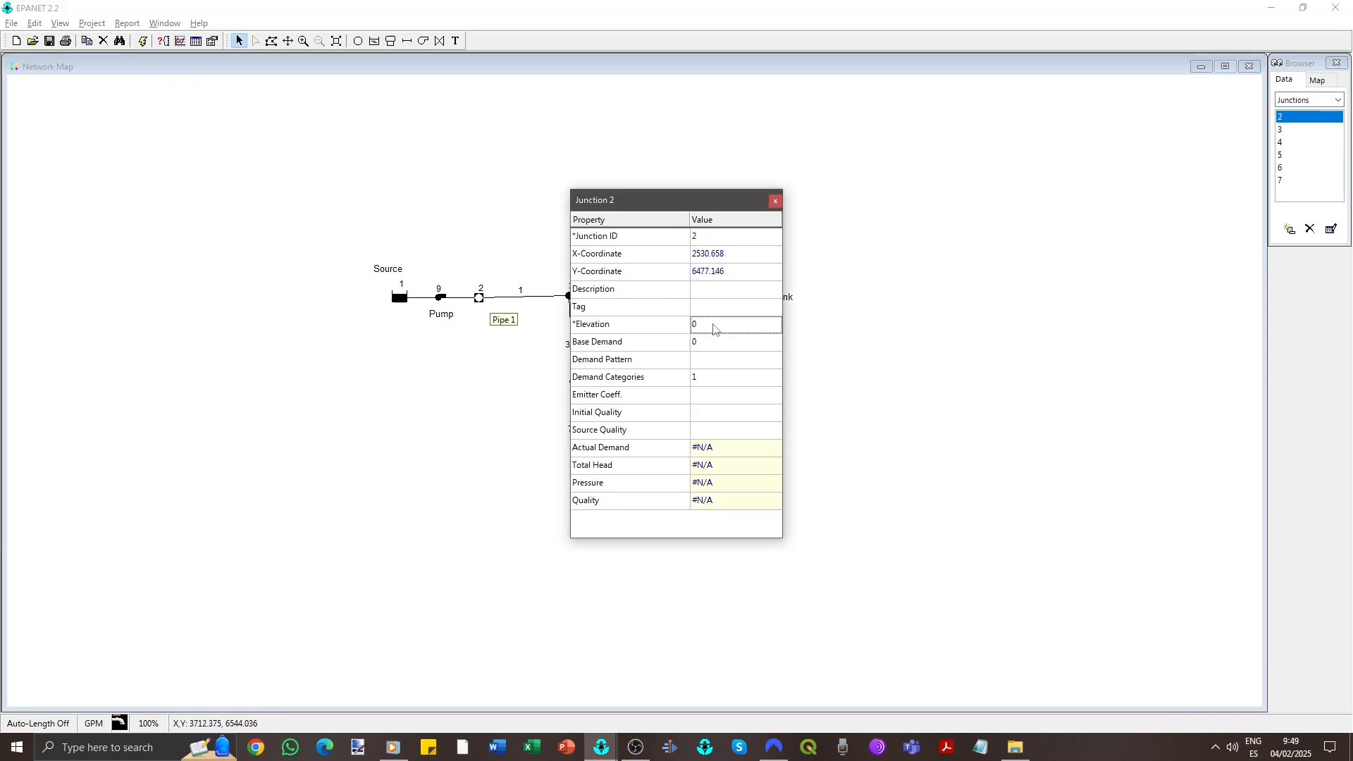
text(700)
key(Return)
key(alt+Tab)
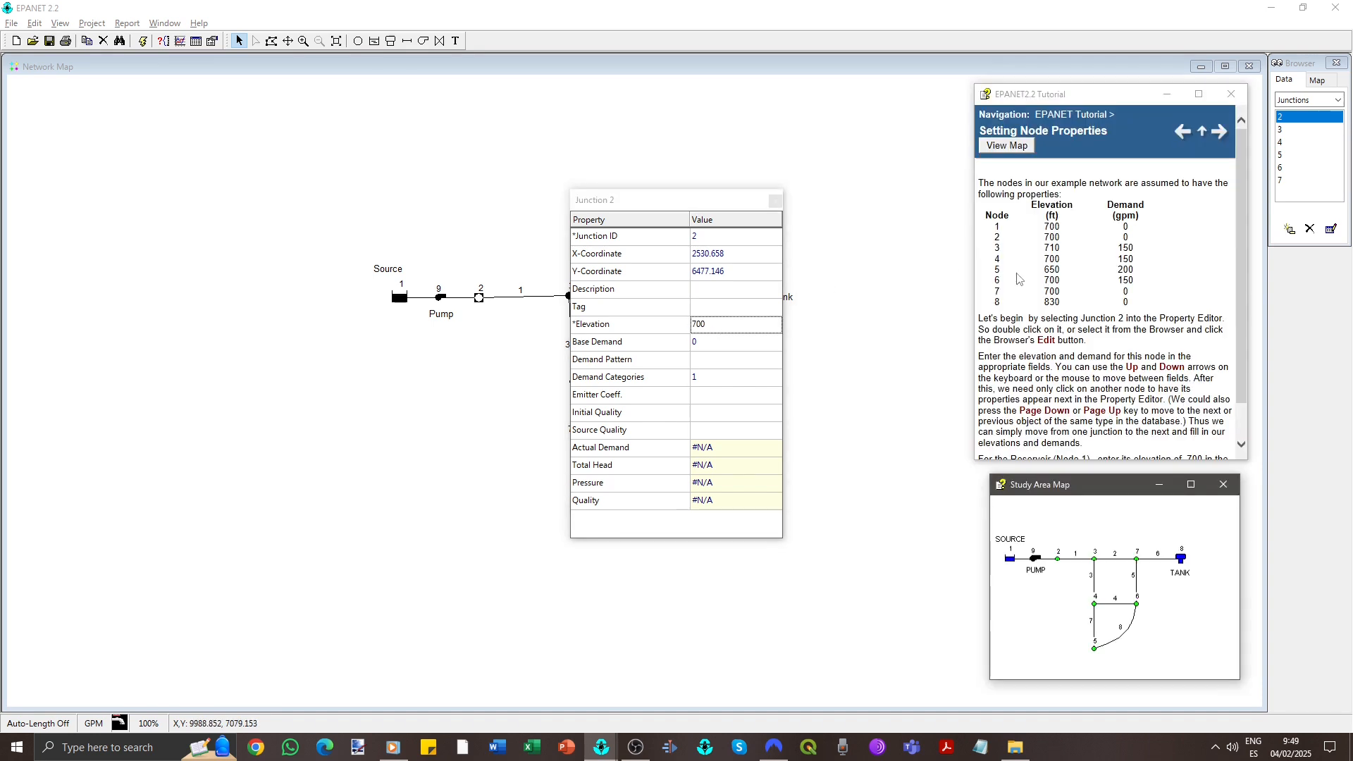
- Move the property editor clear of the network, and set junction 3's elevation to 710 and base demand to 150
drag(733, 201, 248, 234)
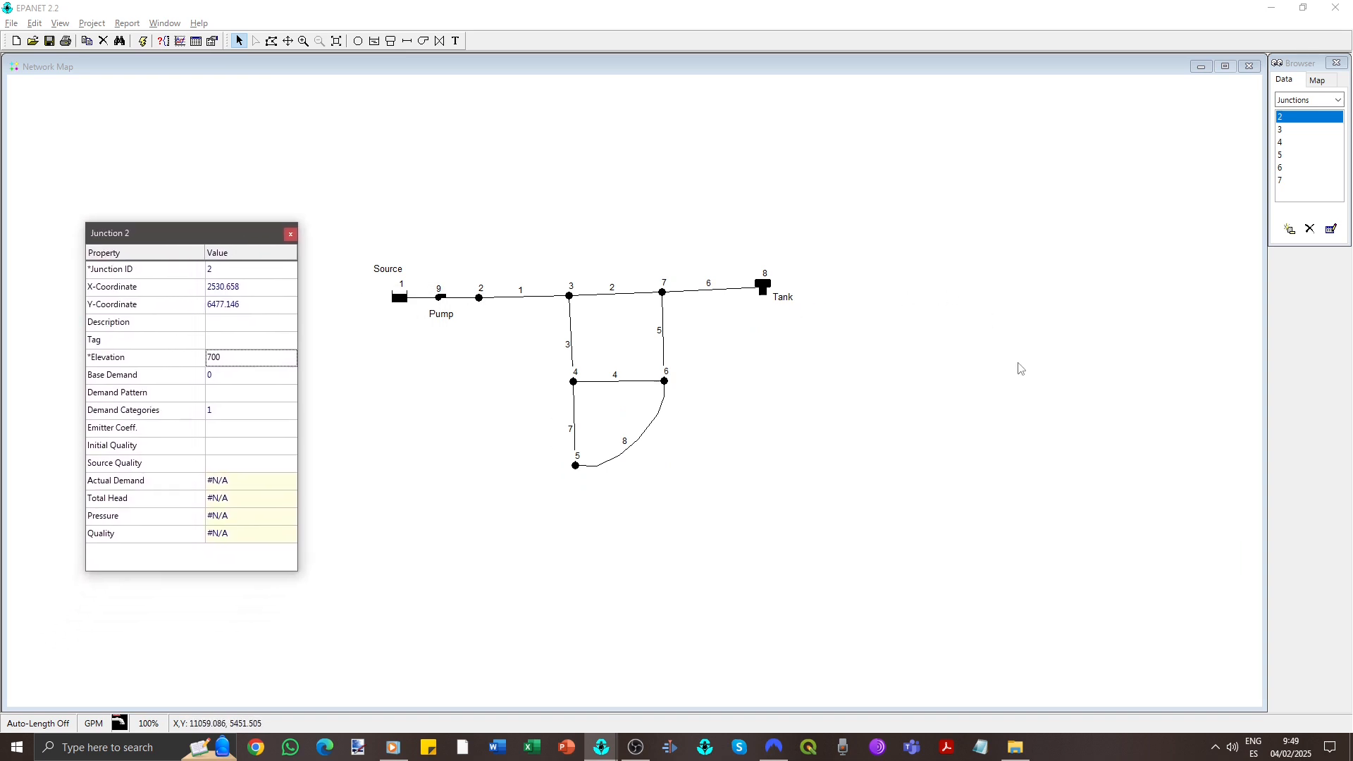
key(alt+Tab)
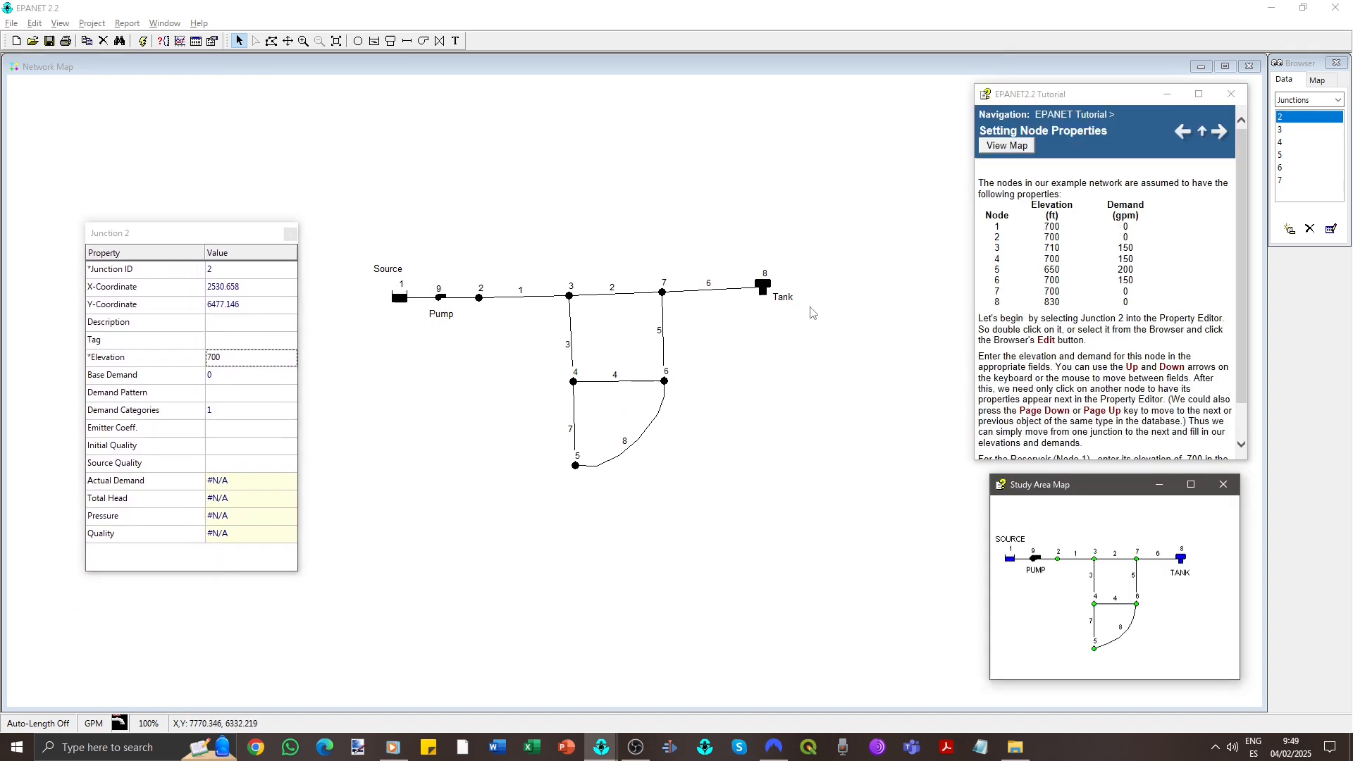
click(571, 298)
click(212, 358)
text(710)
click(256, 376)
text(150)
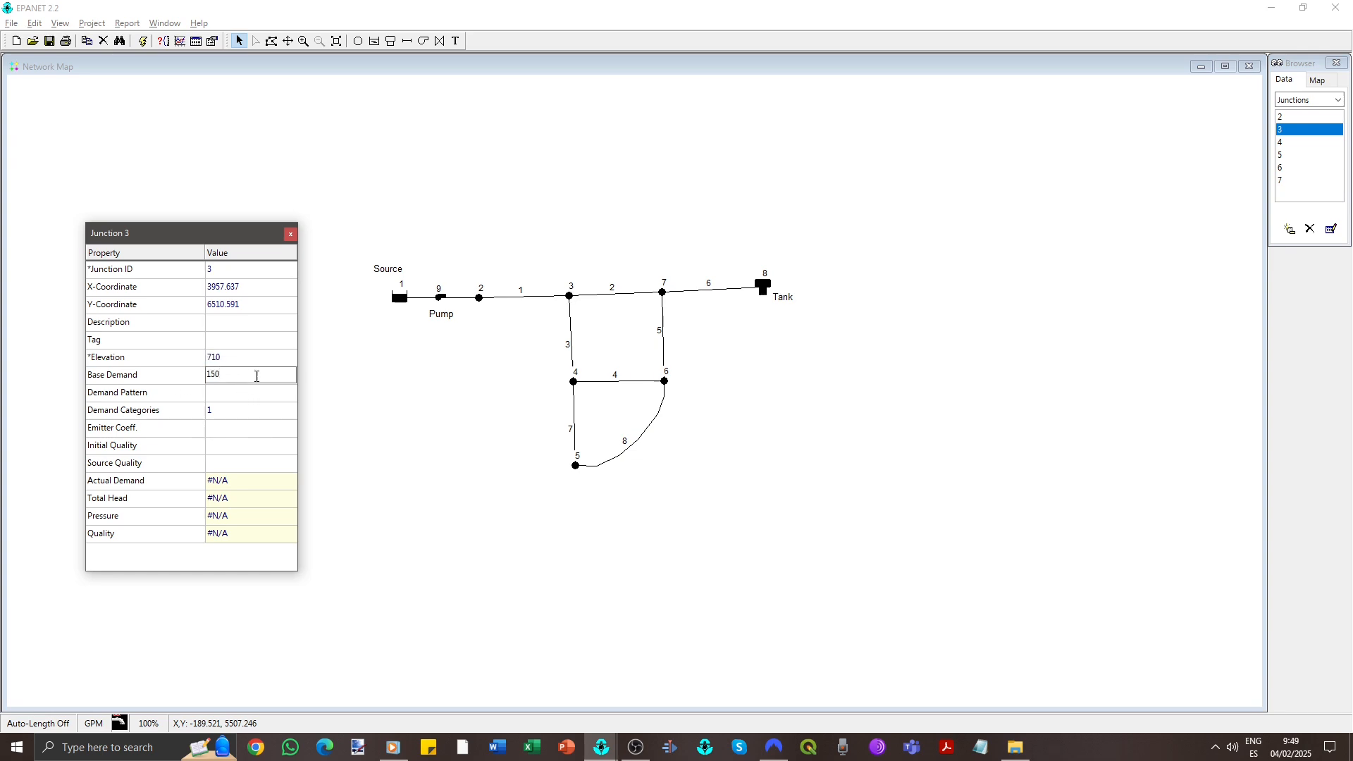
click(573, 381)
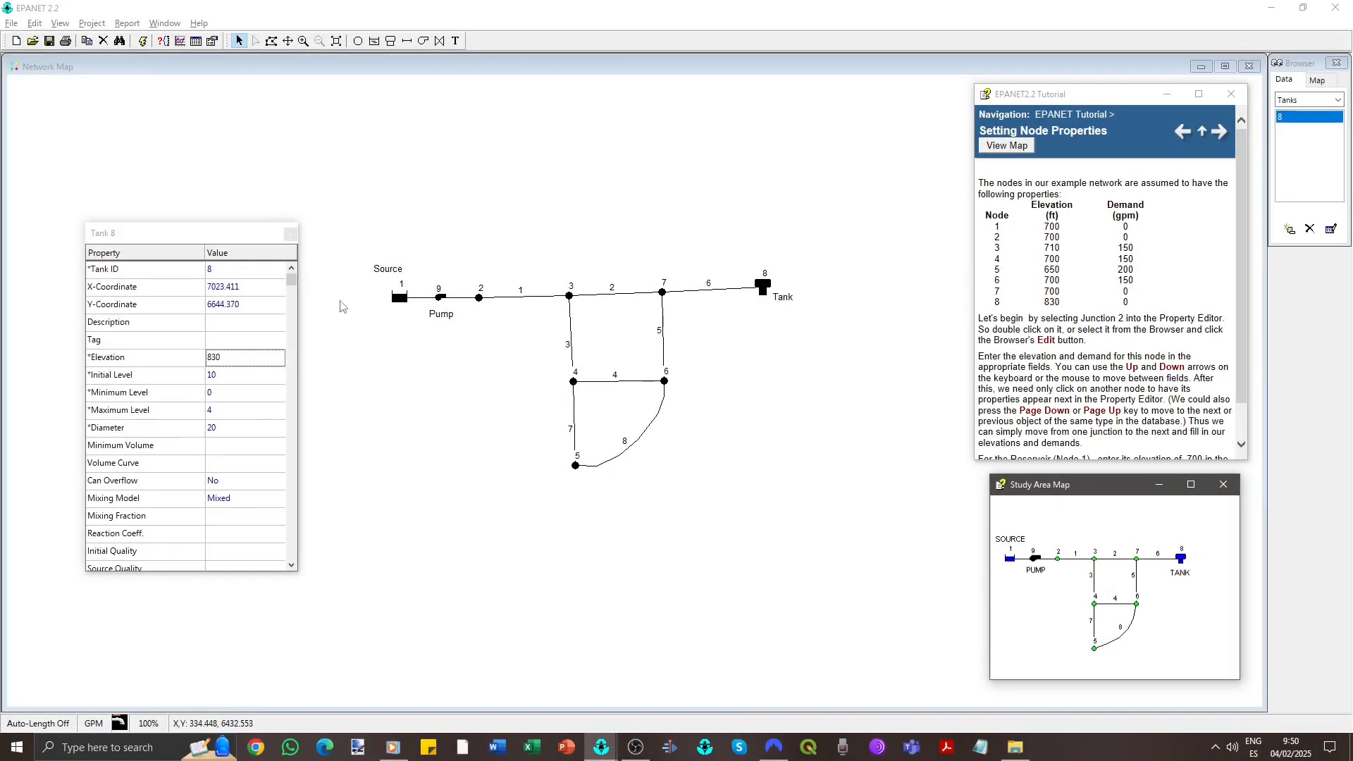
- Advance the tutorial to Setting Link Properties, and set pipe 1's length to 3000 and diameter to 14
click(1225, 138)
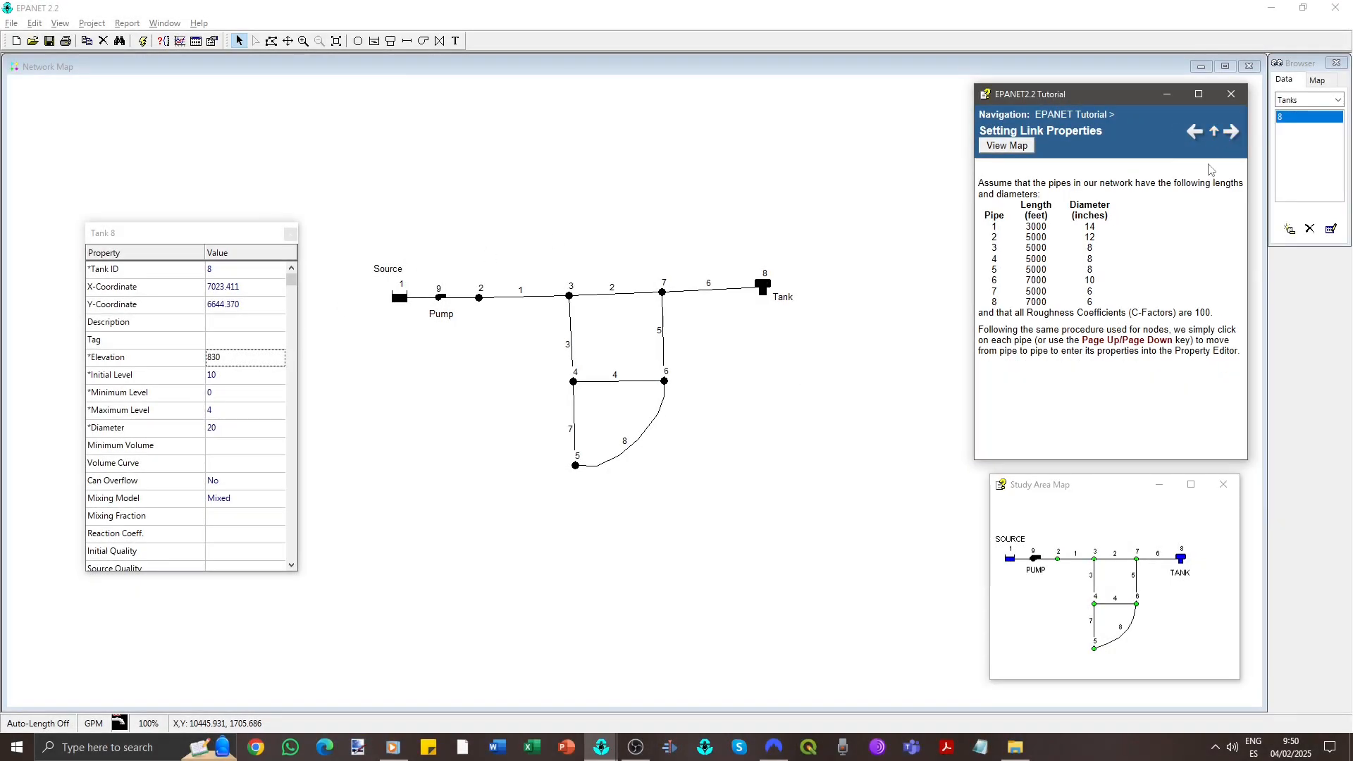
click(534, 304)
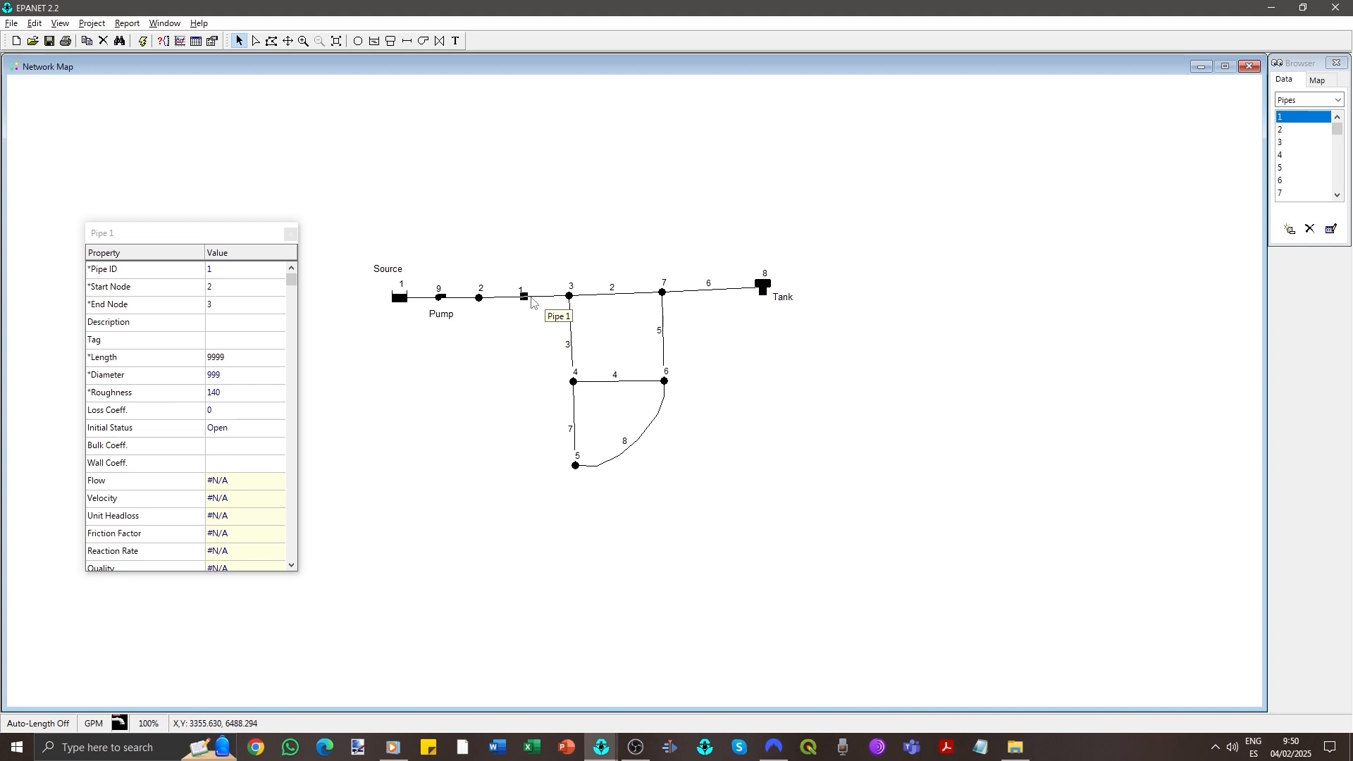
click(238, 356)
text(3000)
click(224, 378)
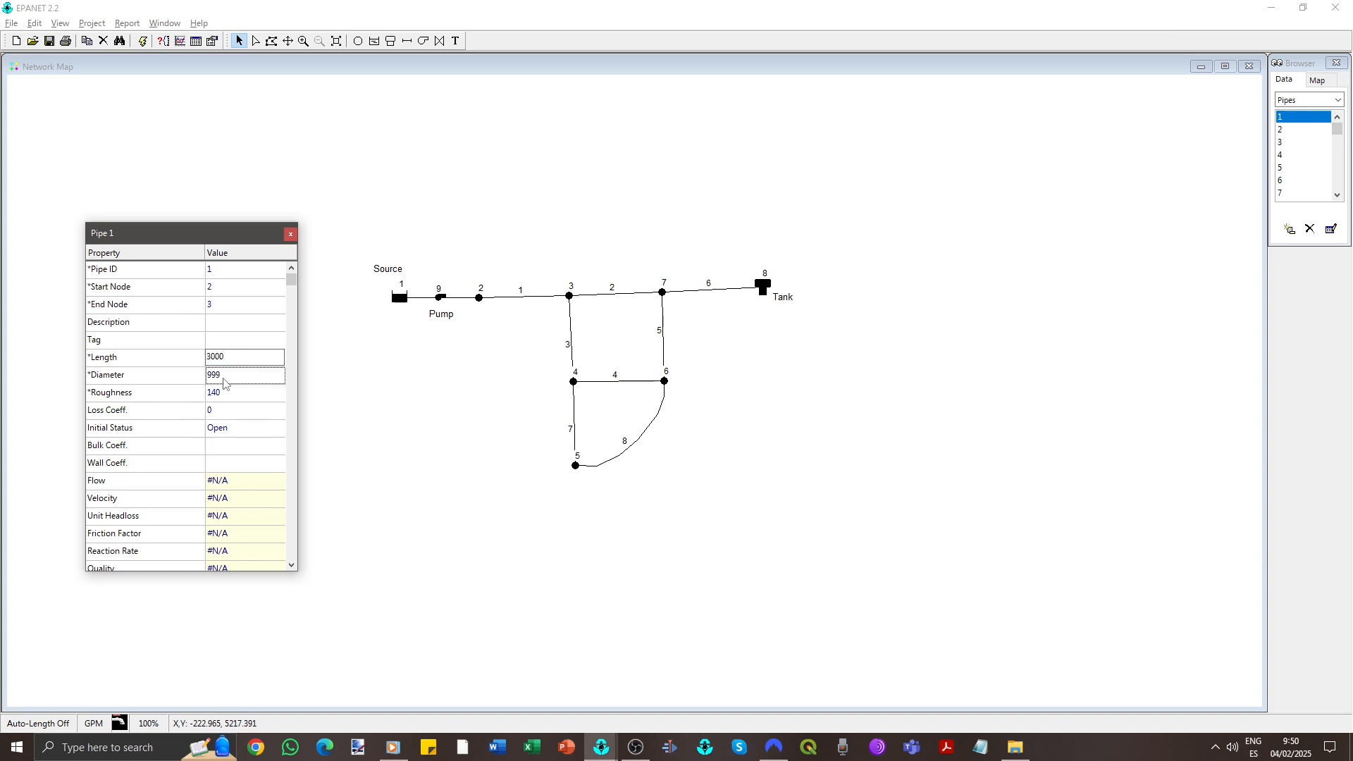
text(14)
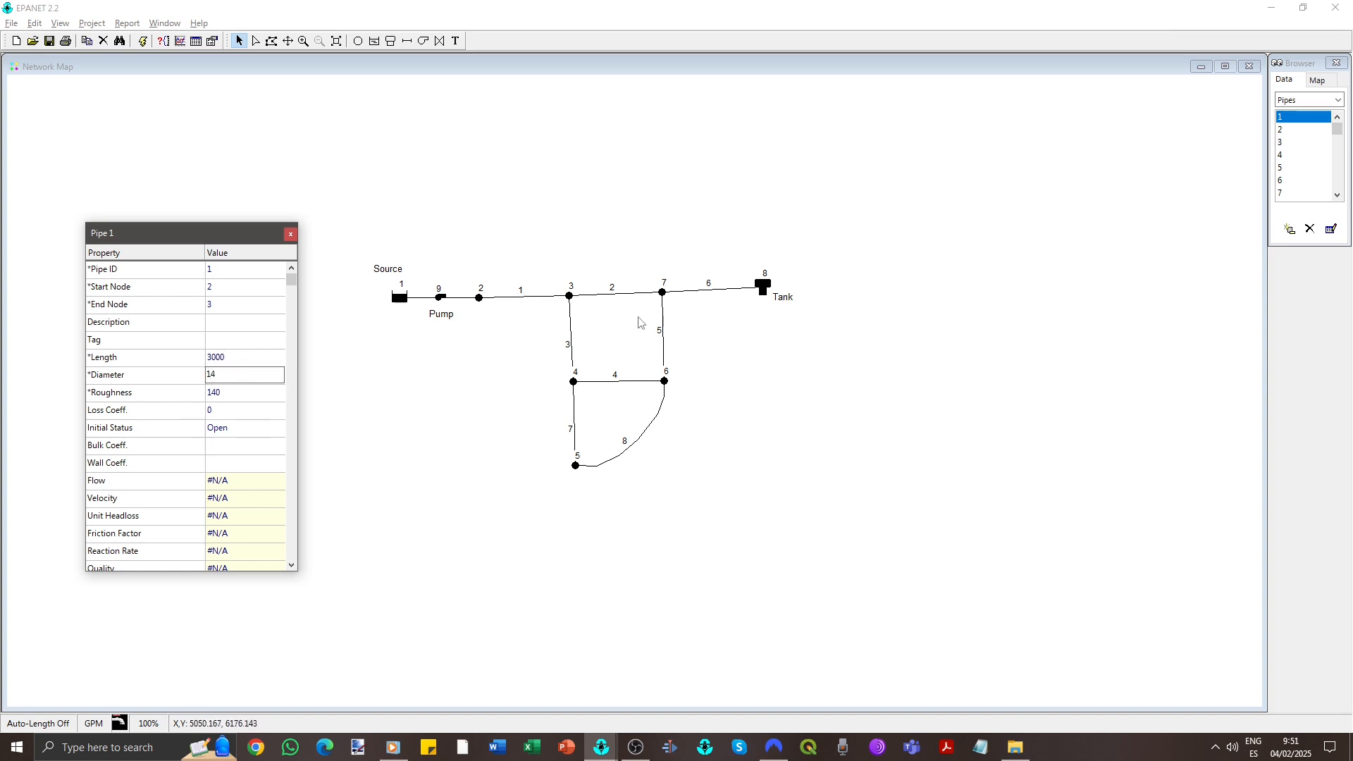
- Set the length of pipe 2 to 5000 and its diameter to 12
click(625, 294)
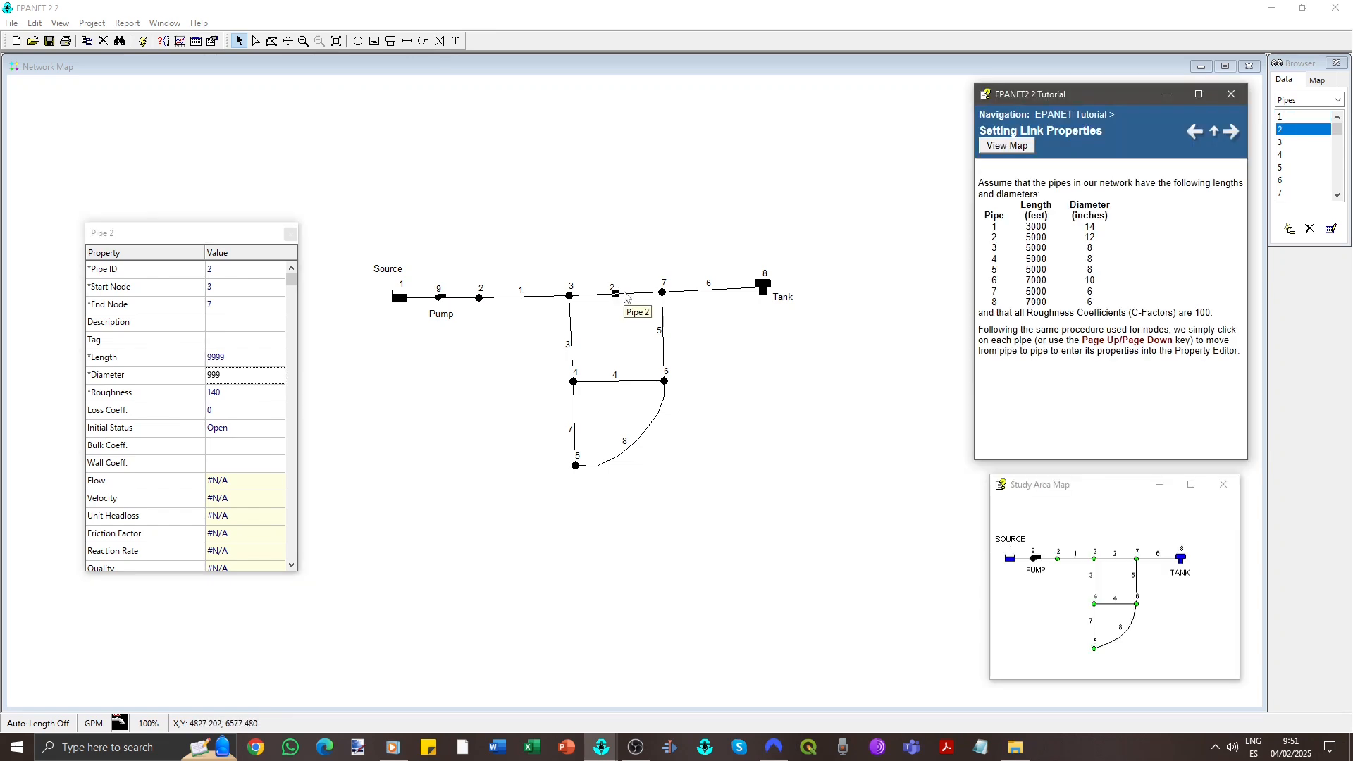
click(258, 356)
text(5000)
click(240, 377)
text(12)
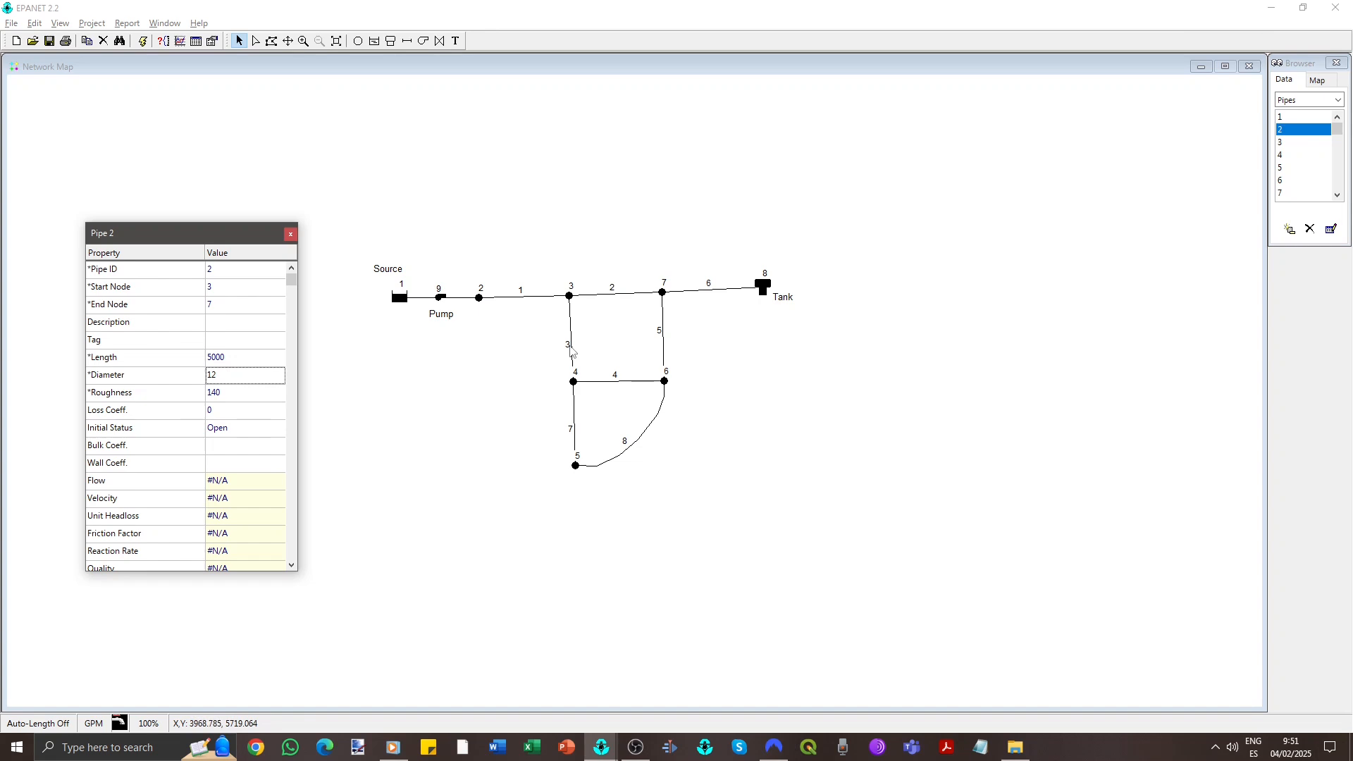
- Set the length of pipe 3 to 5000 and its diameter to 8
click(571, 350)
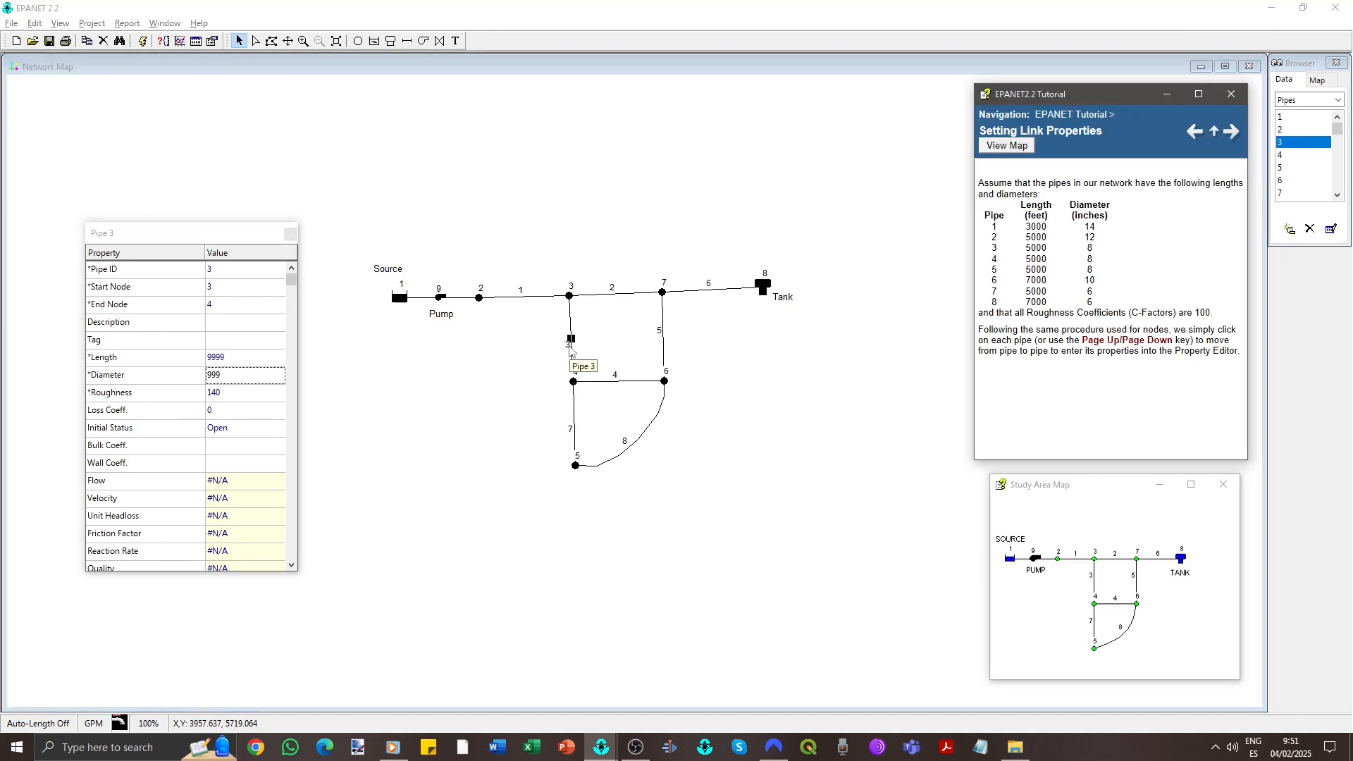
click(254, 356)
text(5000)
click(247, 377)
text(8)
key(Return)
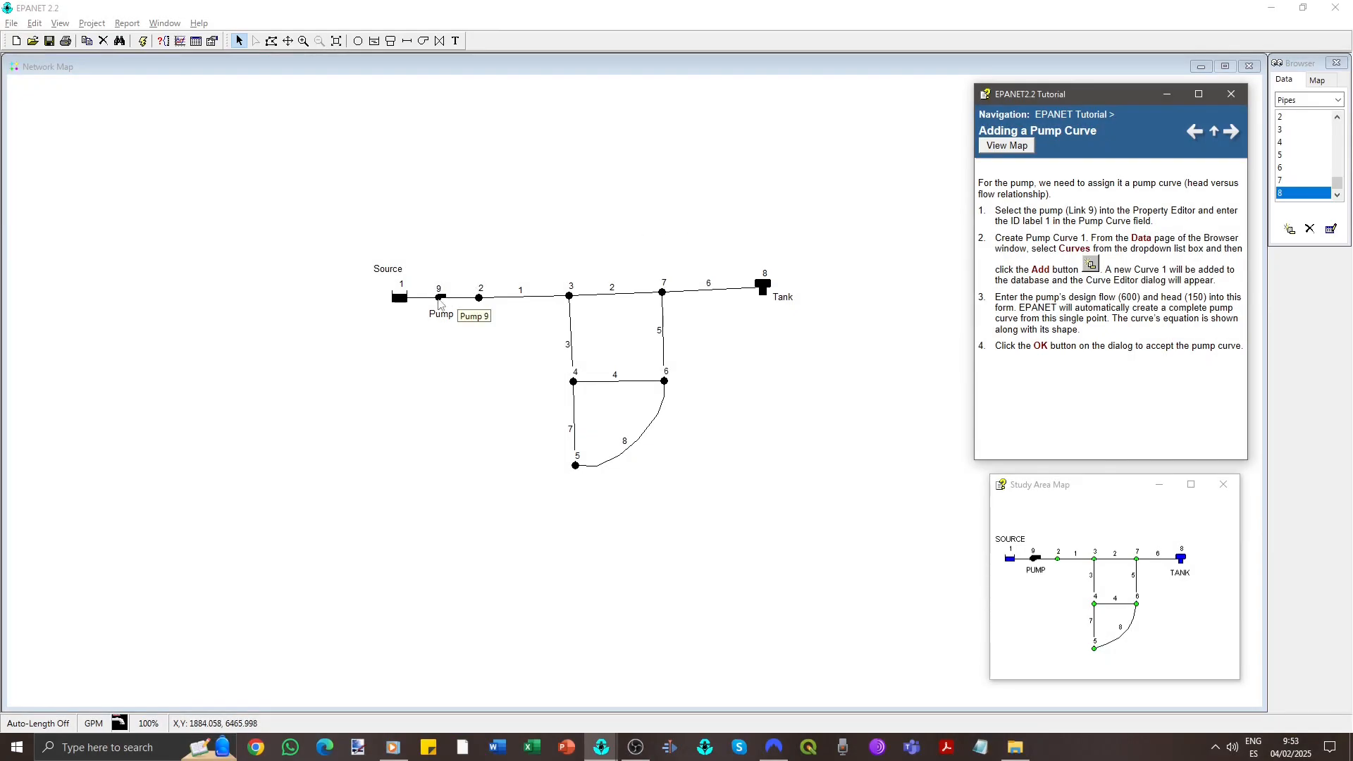
- Assign pump curve ID 1 to pump 9
double_click(439, 298)
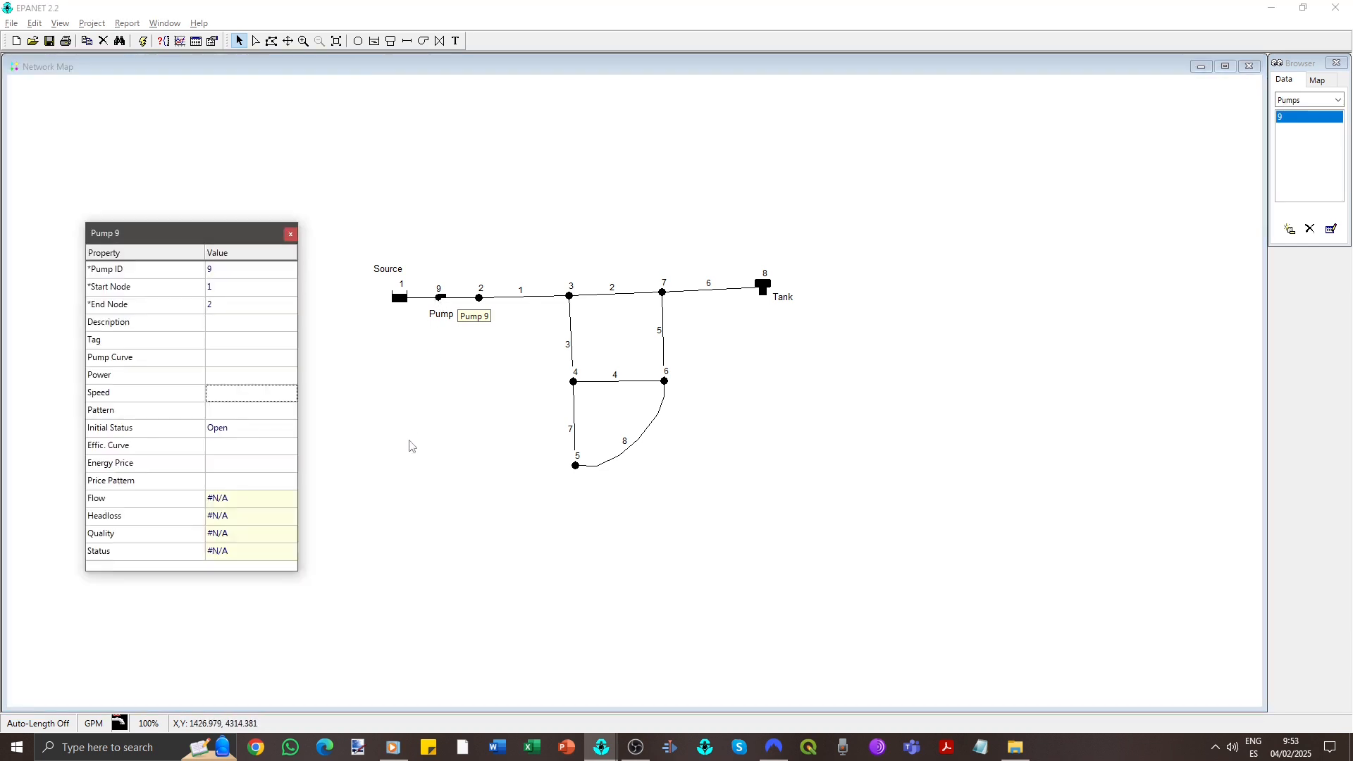
click(226, 360)
text(1)
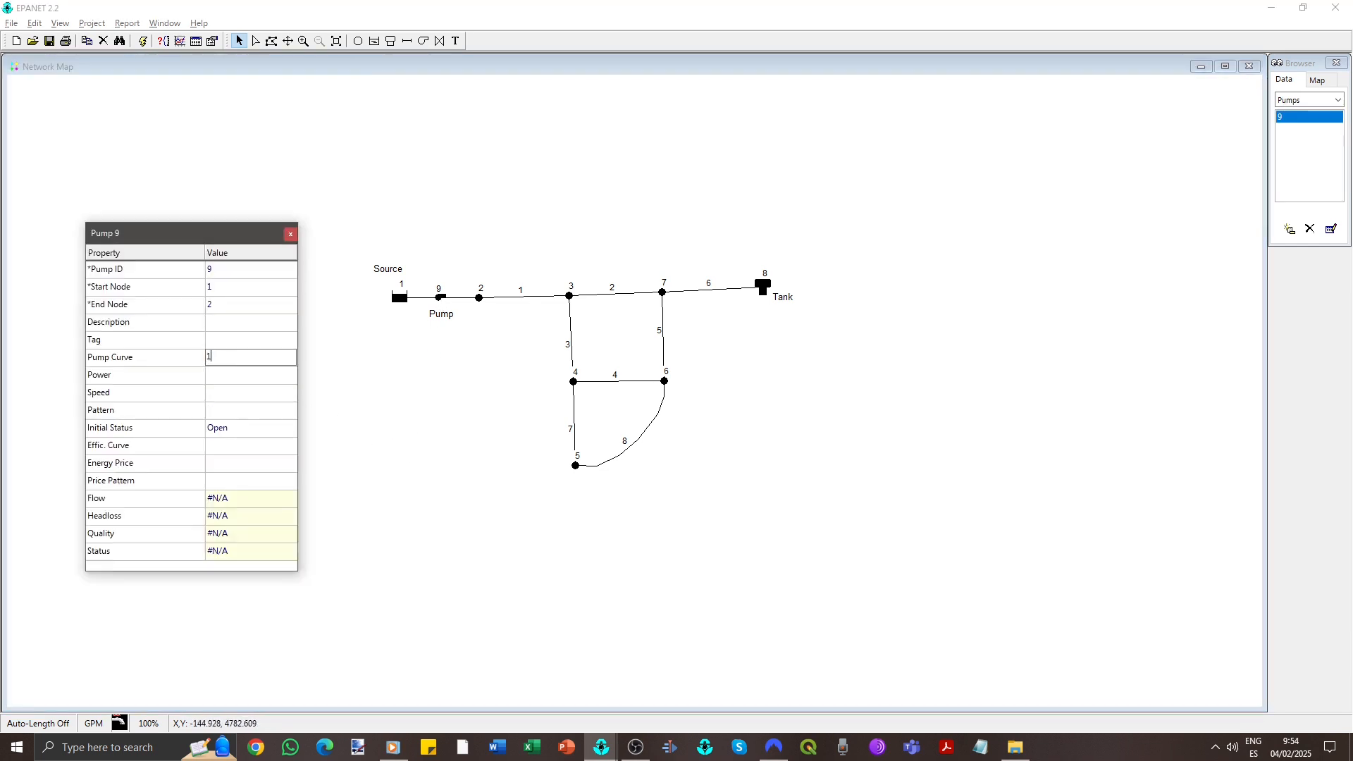
key(Return)
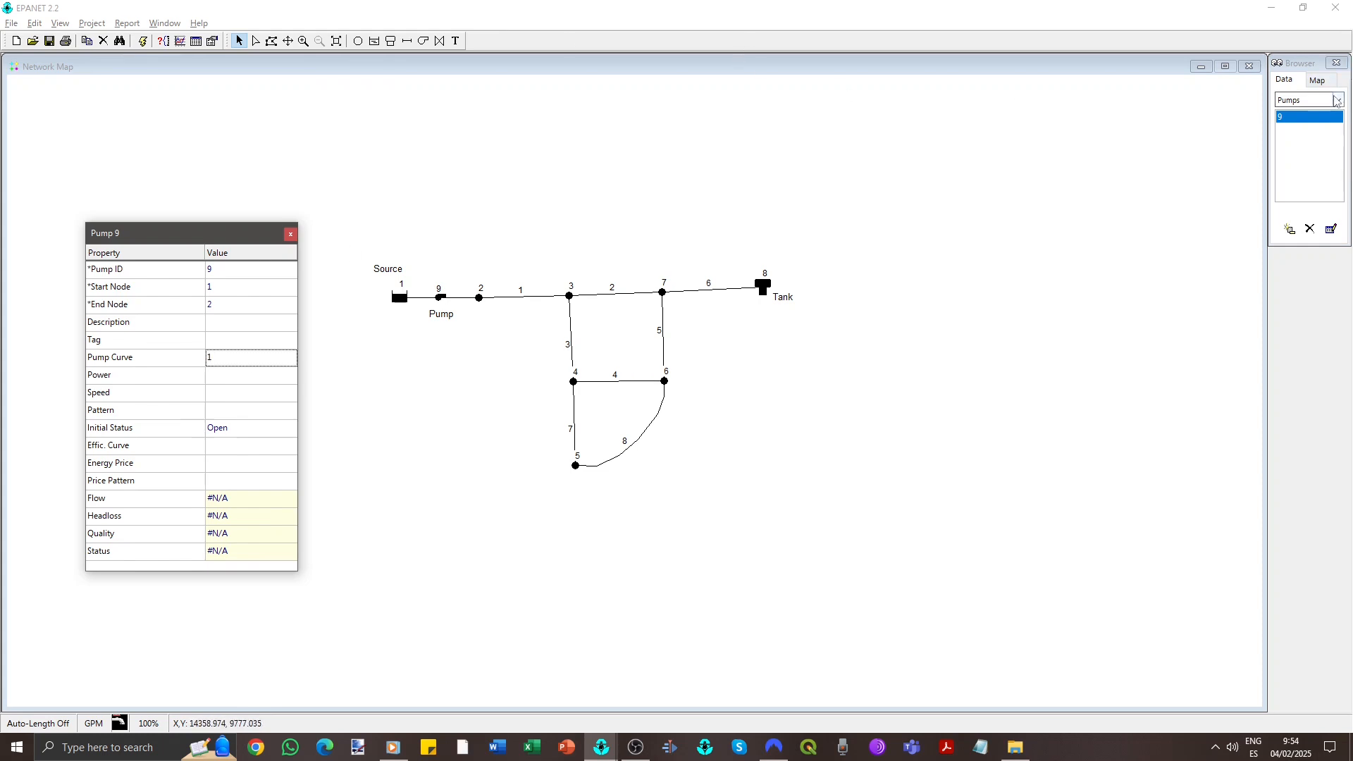
- Add a new curve with ID 1 and type PUMP, and enter its flow and head data
click(1338, 100)
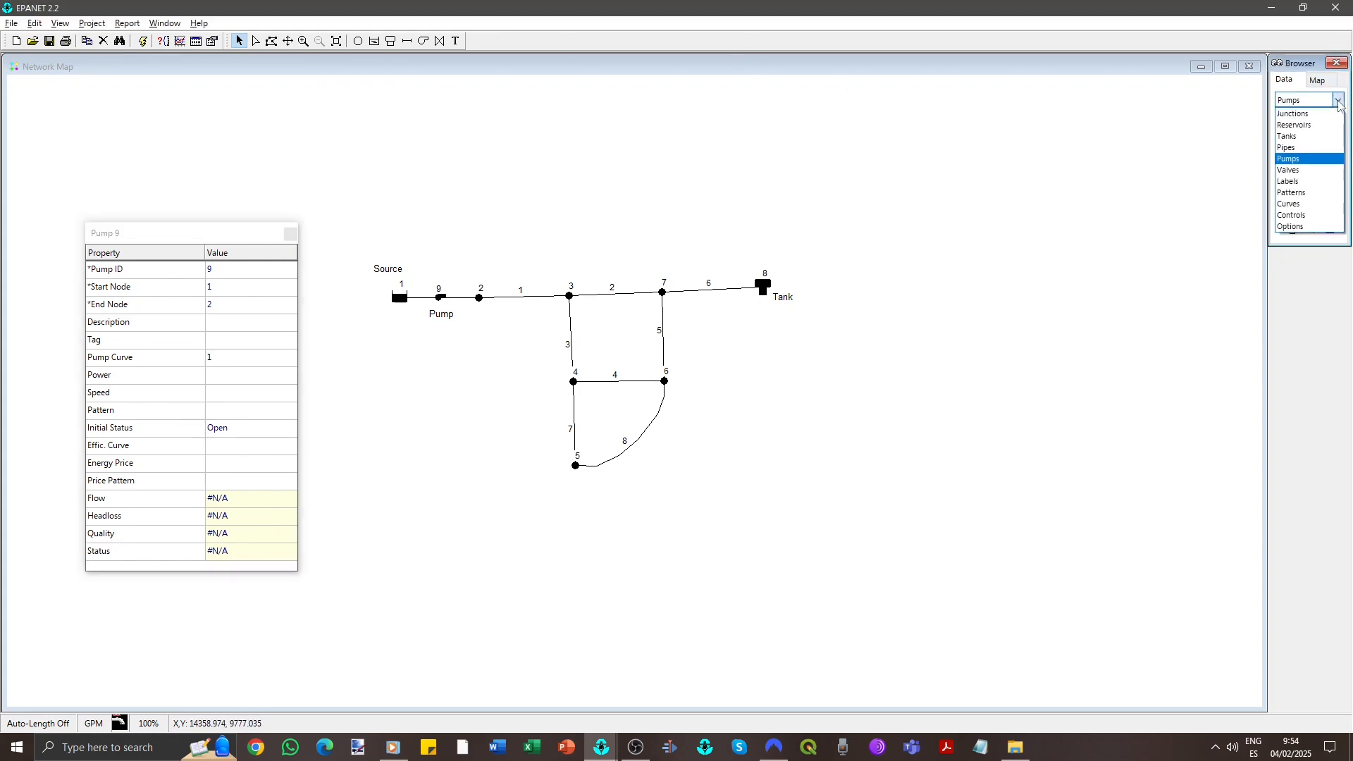
click(1314, 204)
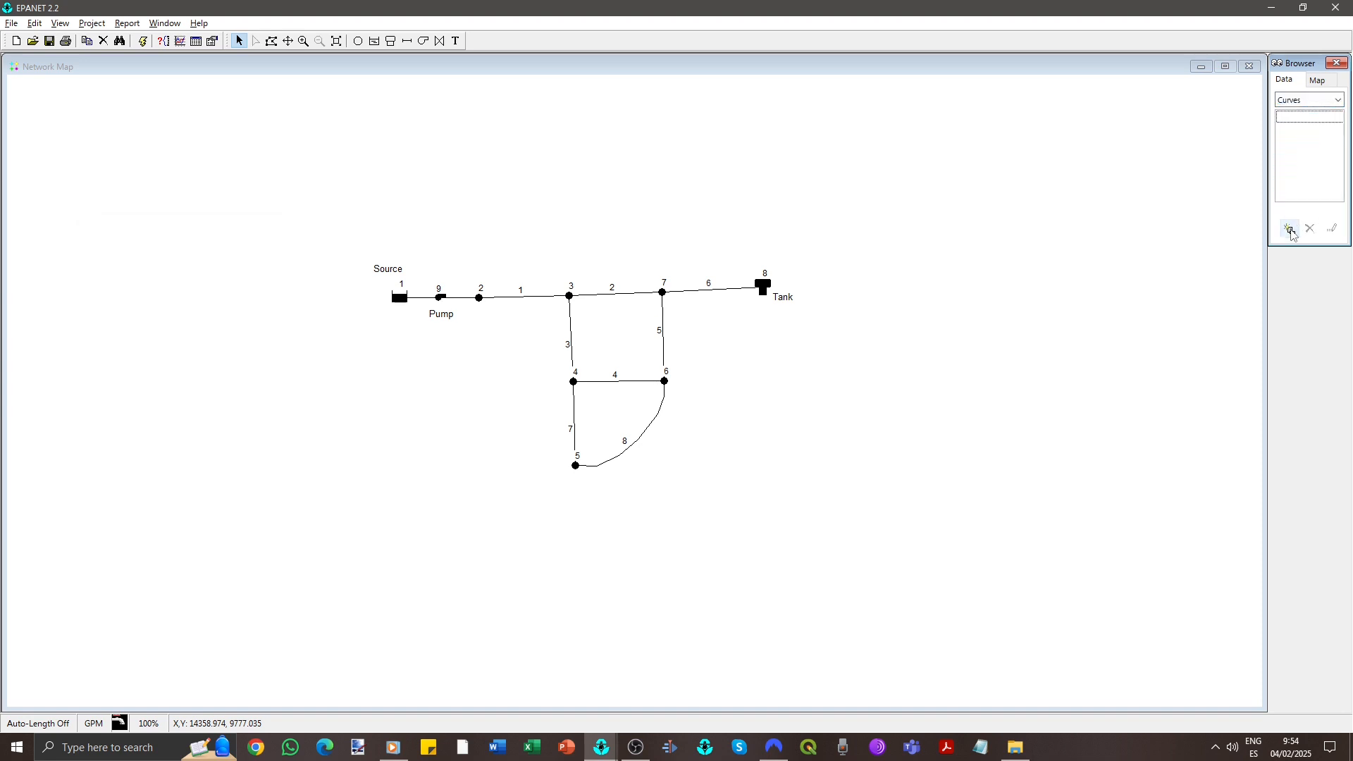
click(1291, 229)
drag(732, 255, 334, 393)
click(140, 492)
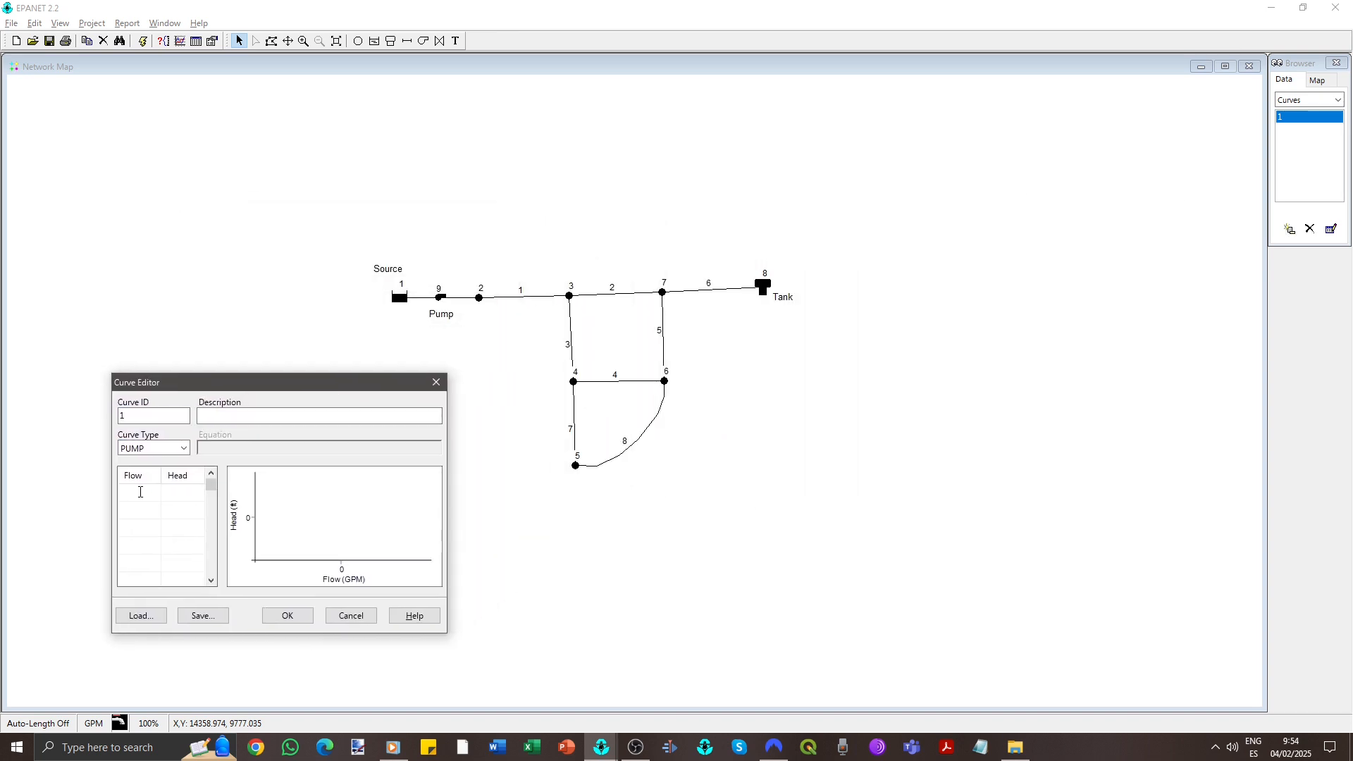
key(Tab)
text(15)
drag(157, 415, 113, 416)
click(288, 618)
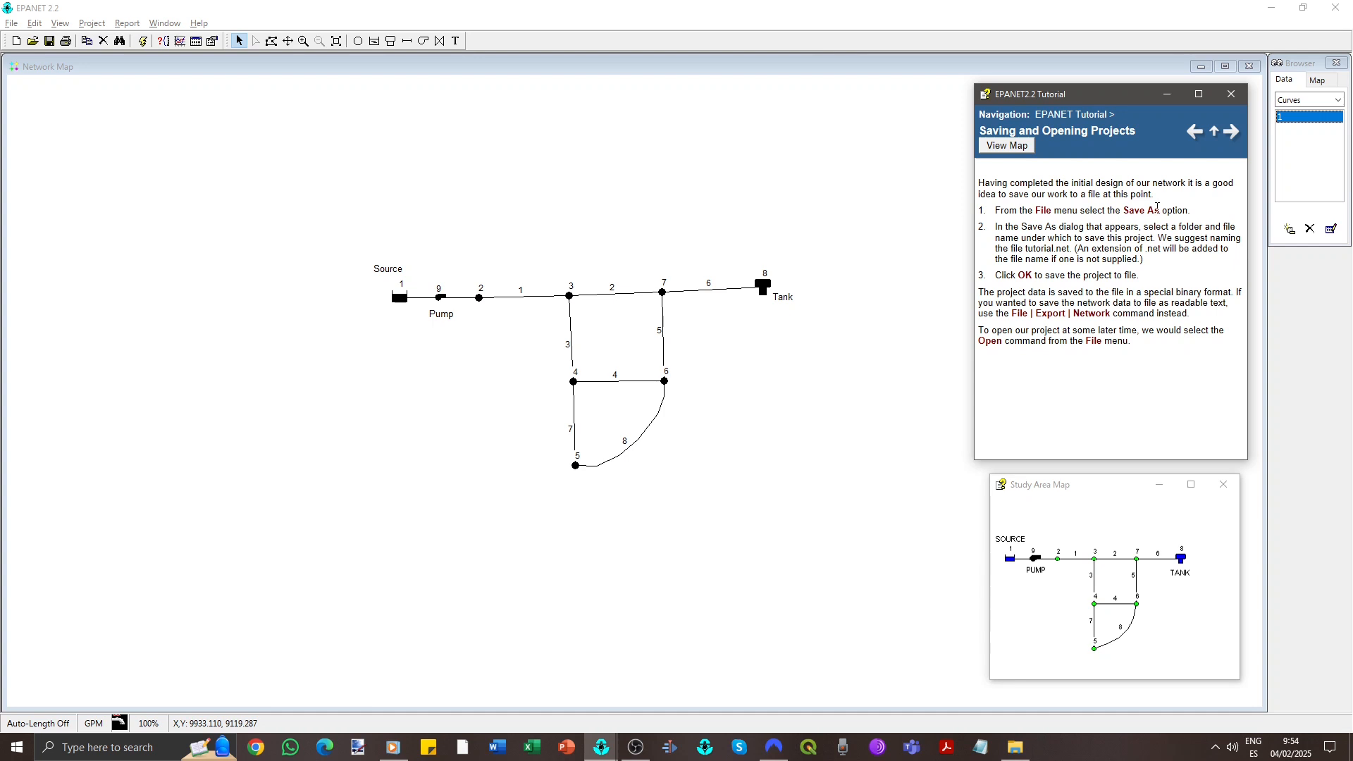
- Advance the tutorial to Running a Single Period Analysis, try to run the hydraulic analysis, and check the status report
click(1237, 134)
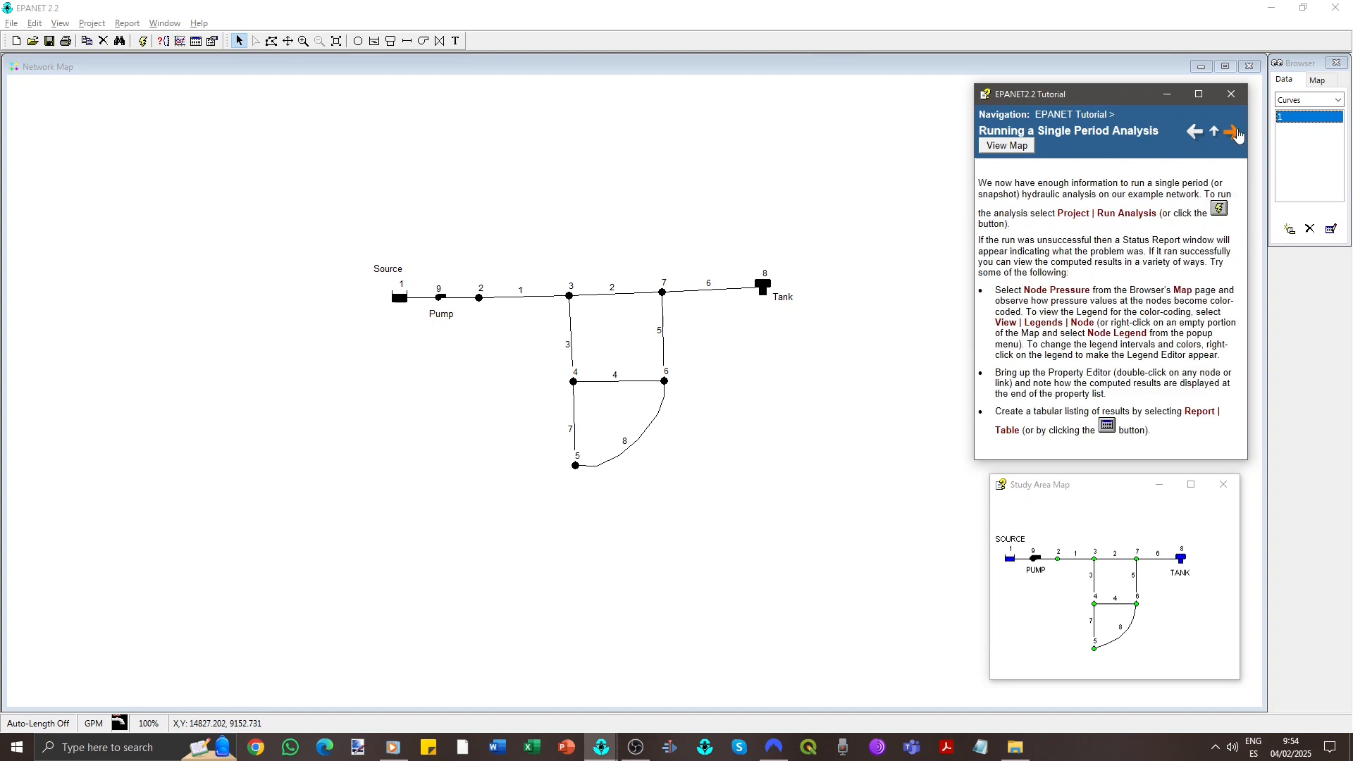
click(145, 42)
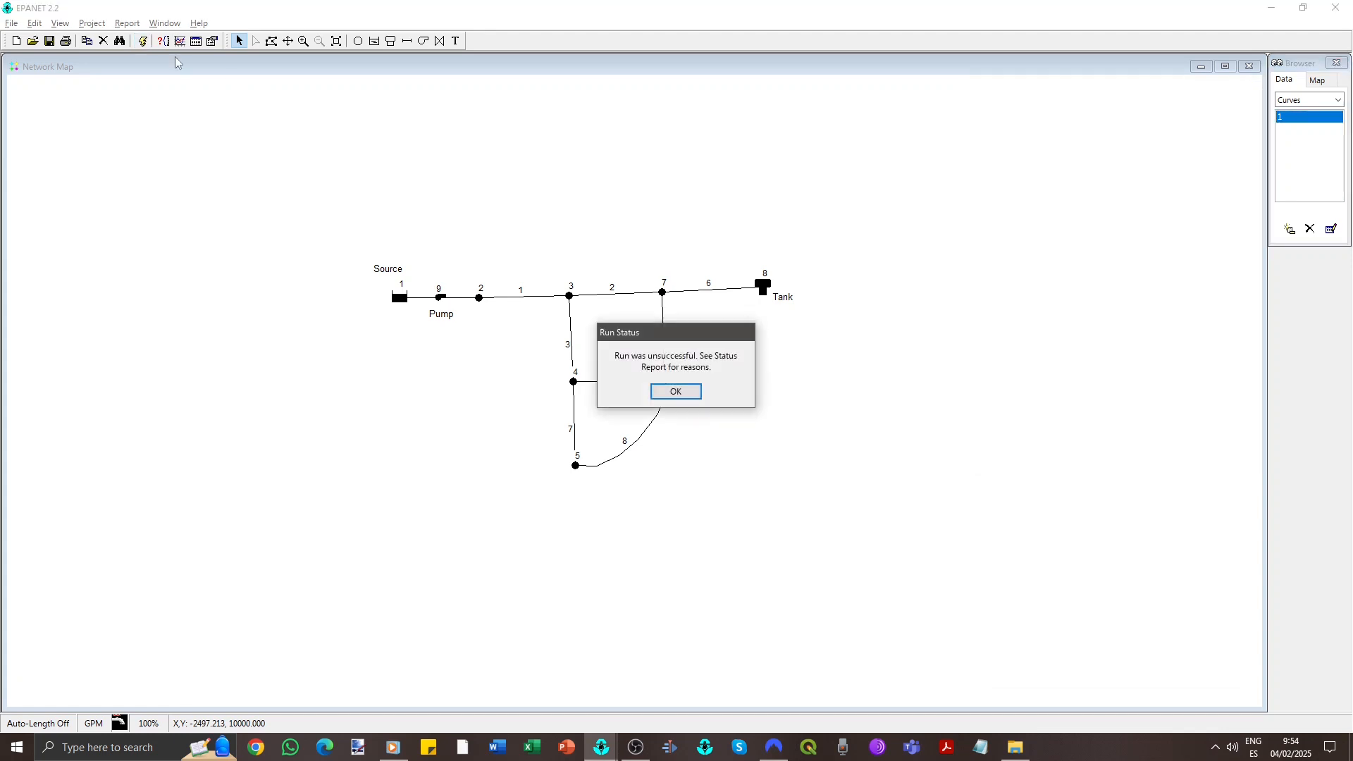
click(689, 394)
mouse_move(469, 103)
mouse_down()
mouse_move(1198, 331)
mouse_move(1146, 361)
mouse_up()
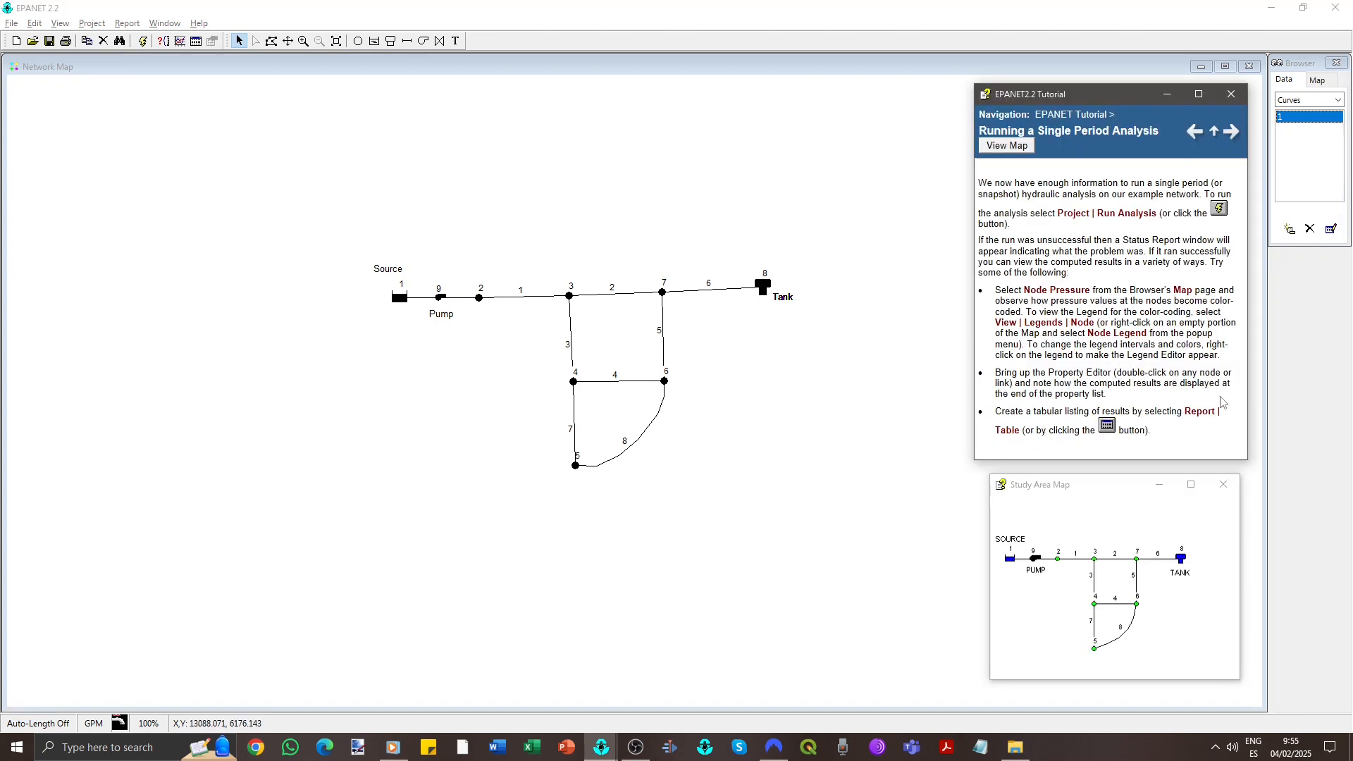
- Return the tutorial to Setting Node Properties and review the instructions for tank node 8's elevation, levels and diameter
click(1195, 134)
click(1195, 134)
click(1196, 141)
click(1197, 141)
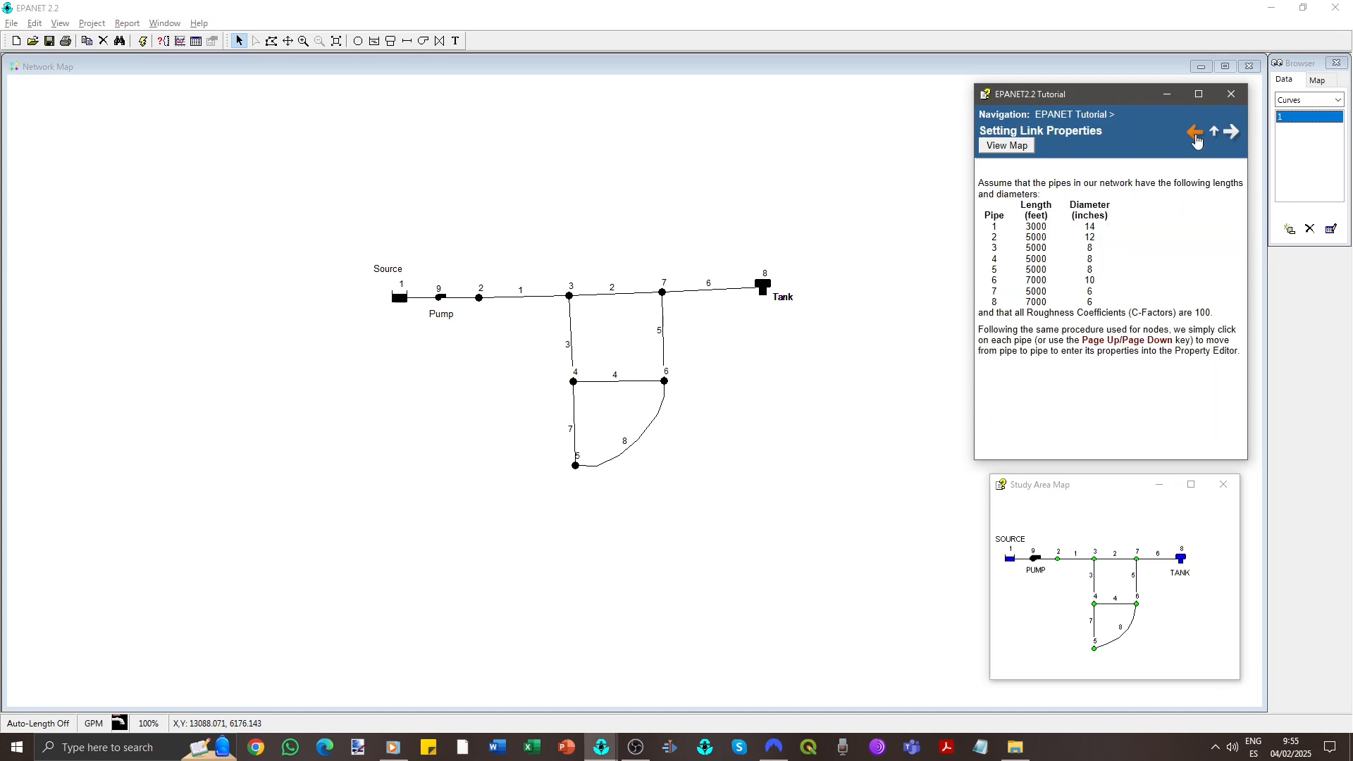
scroll(1227, 224, down, 1)
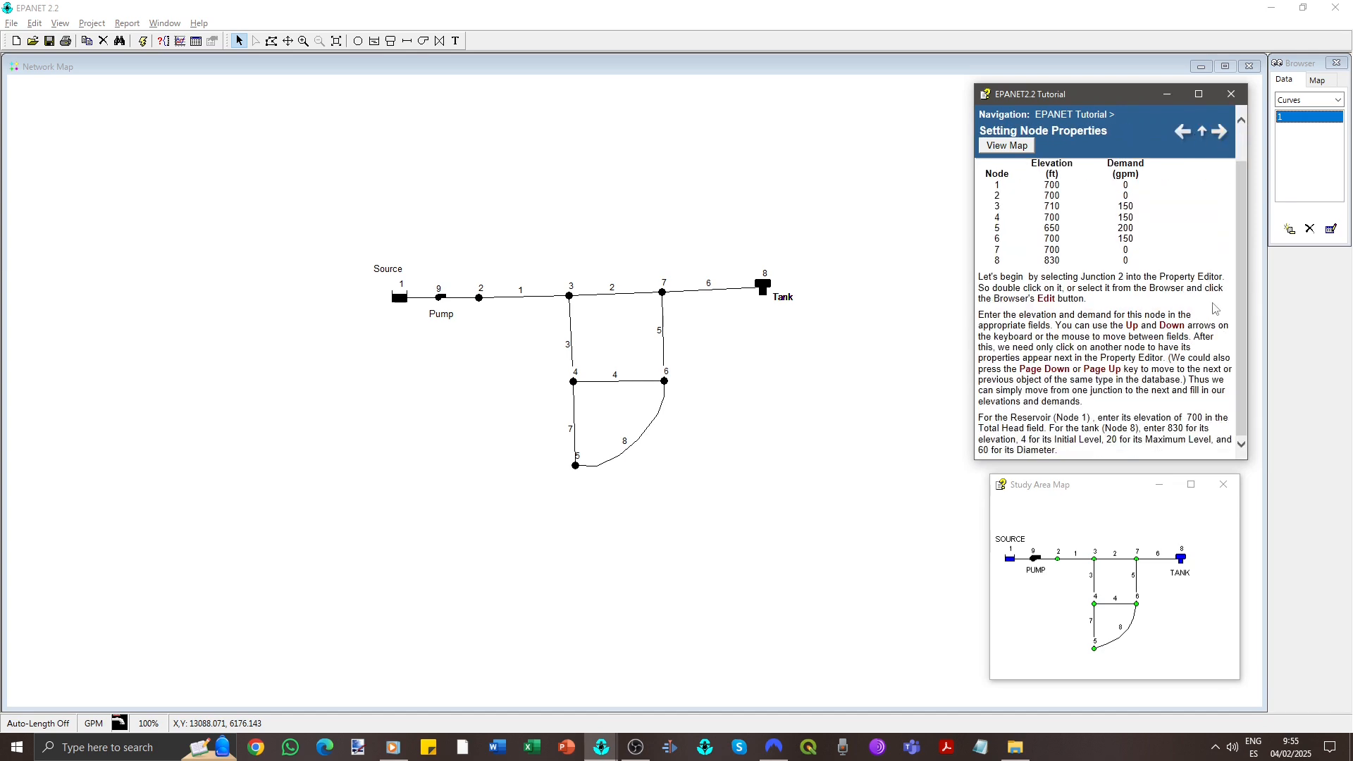
drag(1150, 436, 1186, 451)
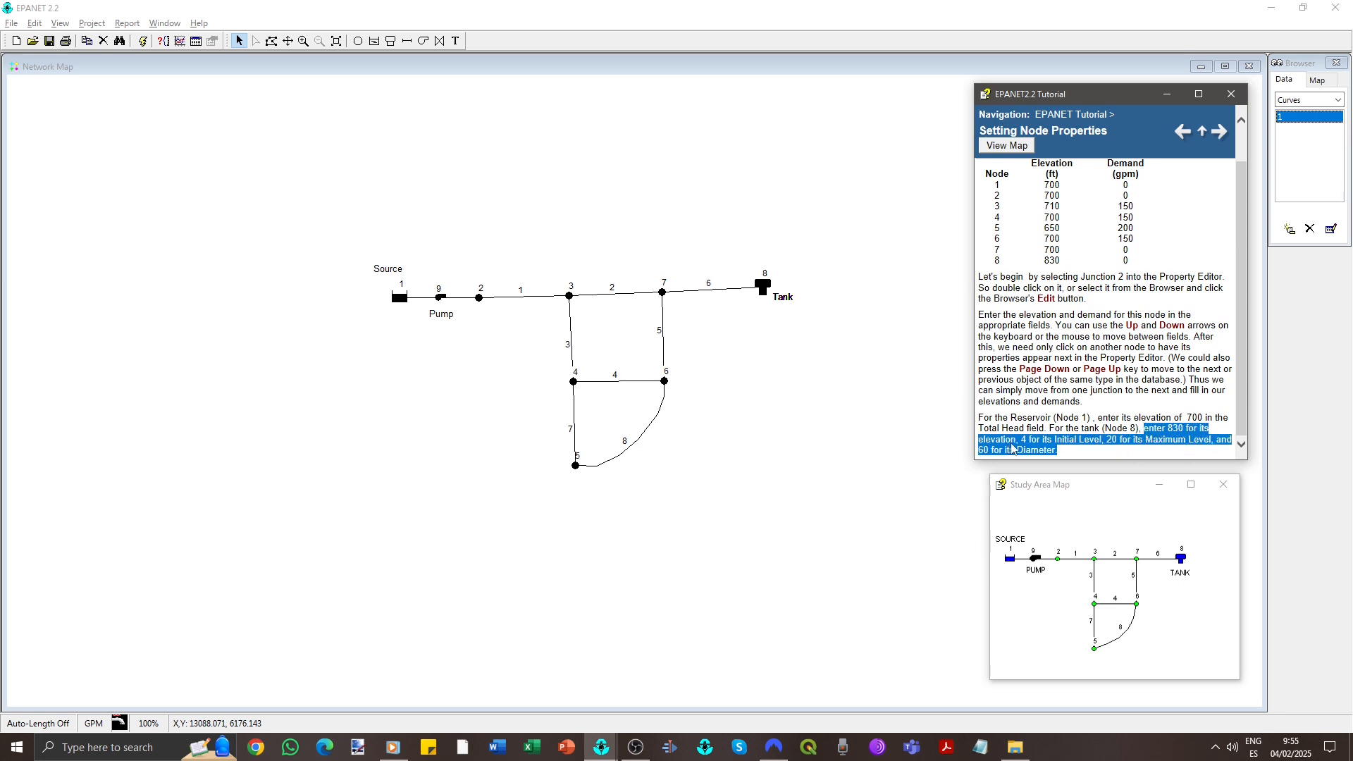
- Set tank 8's initial level to 4 and its maximum level to 20
click(765, 294)
double_click(764, 295)
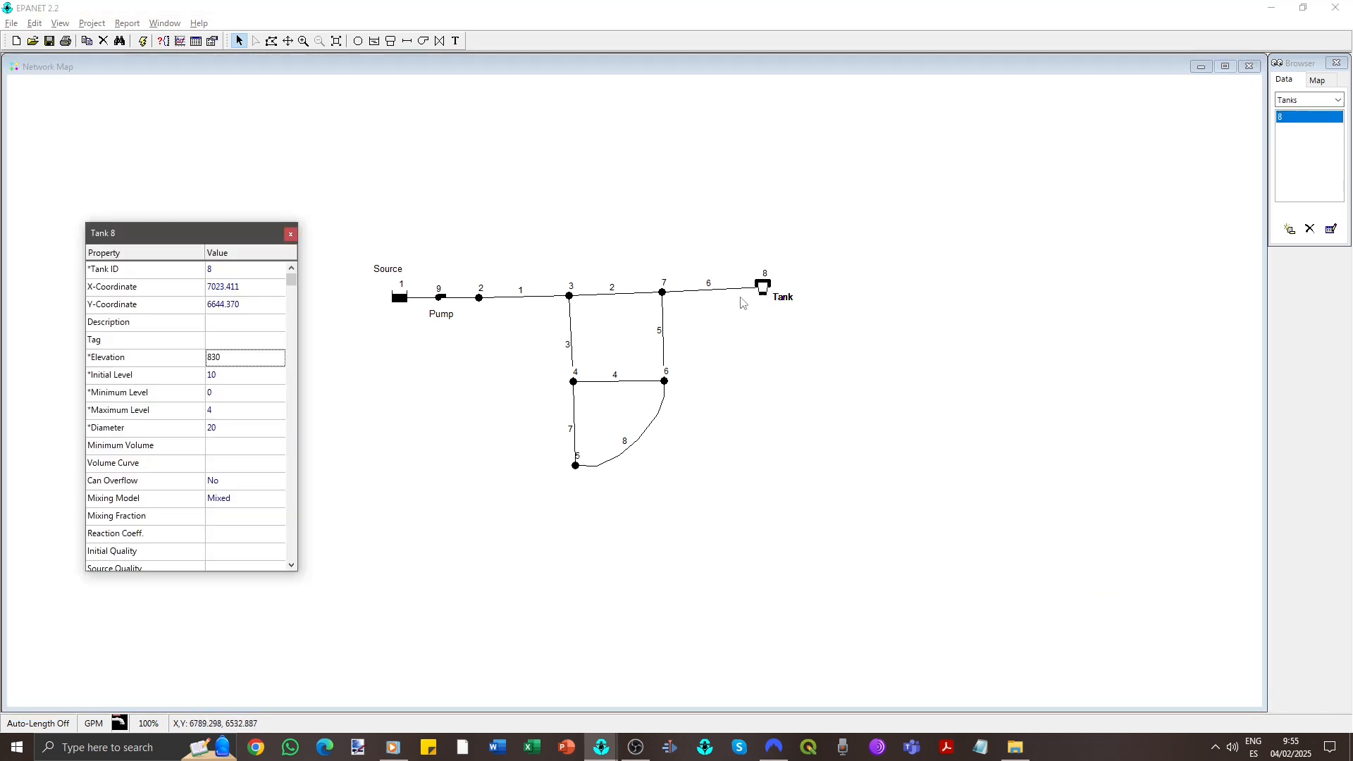
key(Return)
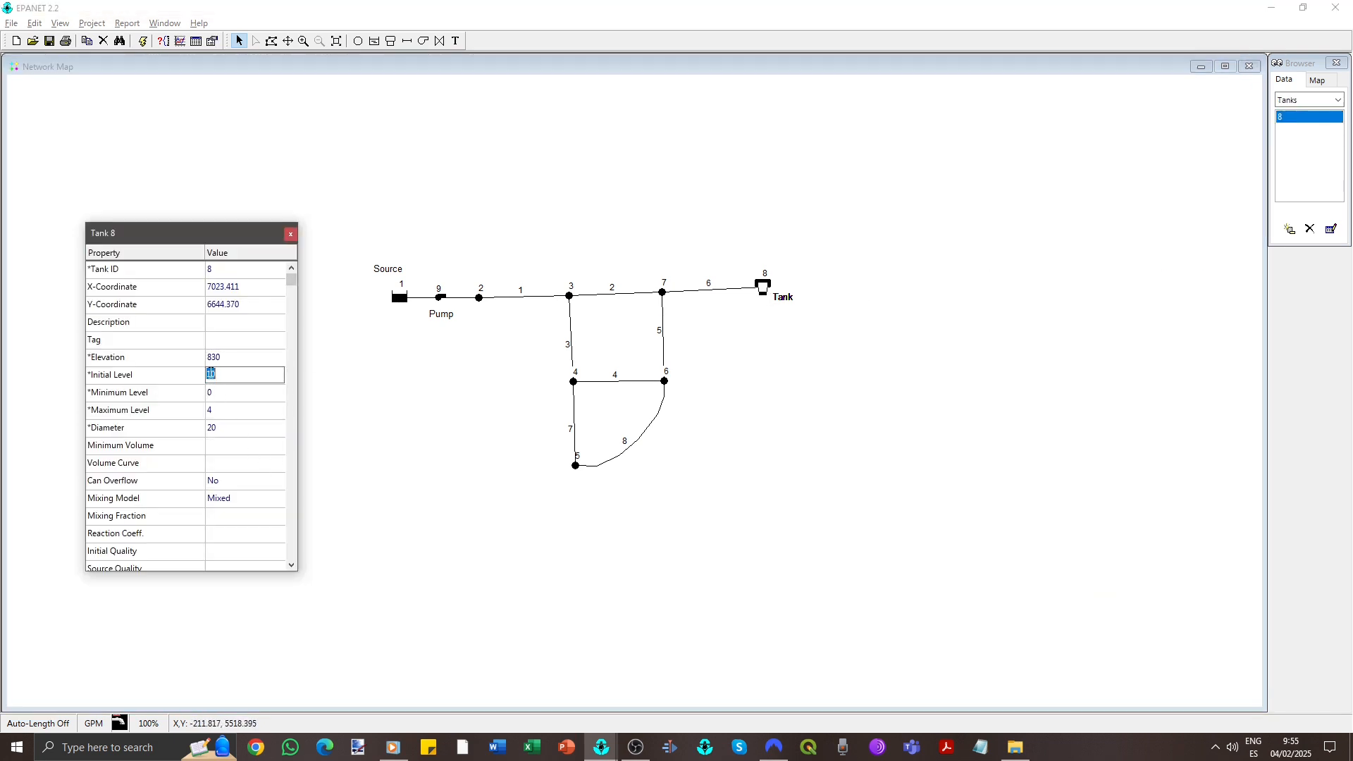
text(4)
click(242, 415)
text(20)
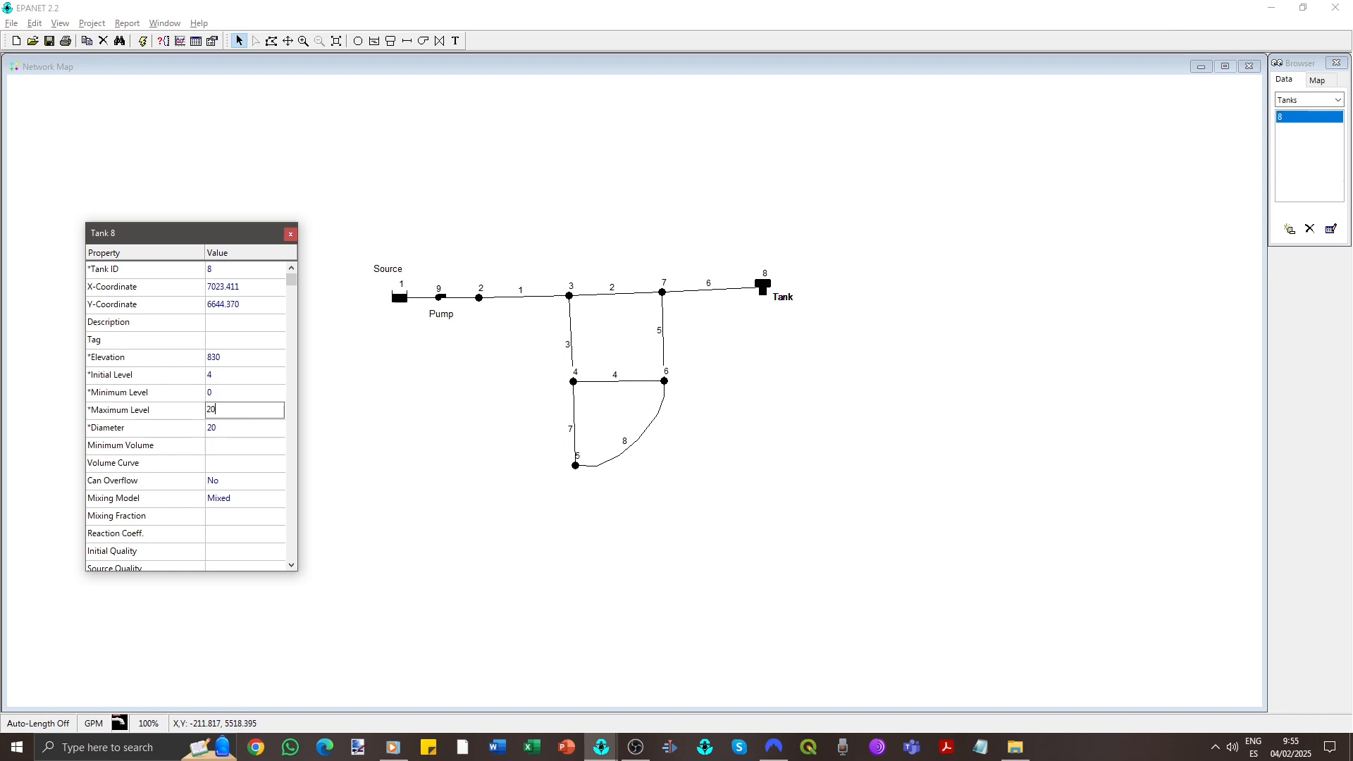
key(Return)
click(290, 233)
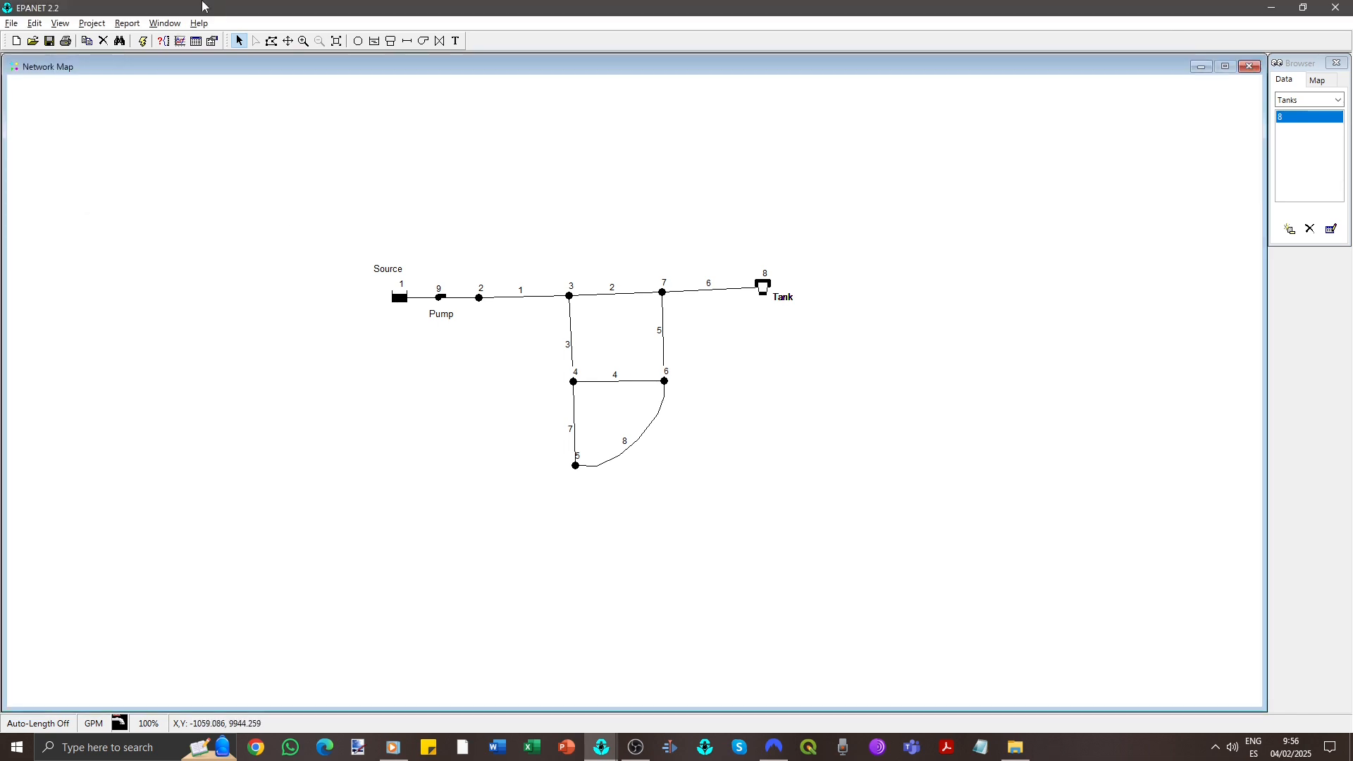
- Run the hydraulic analysis and color the network map's nodes by Pressure
click(145, 42)
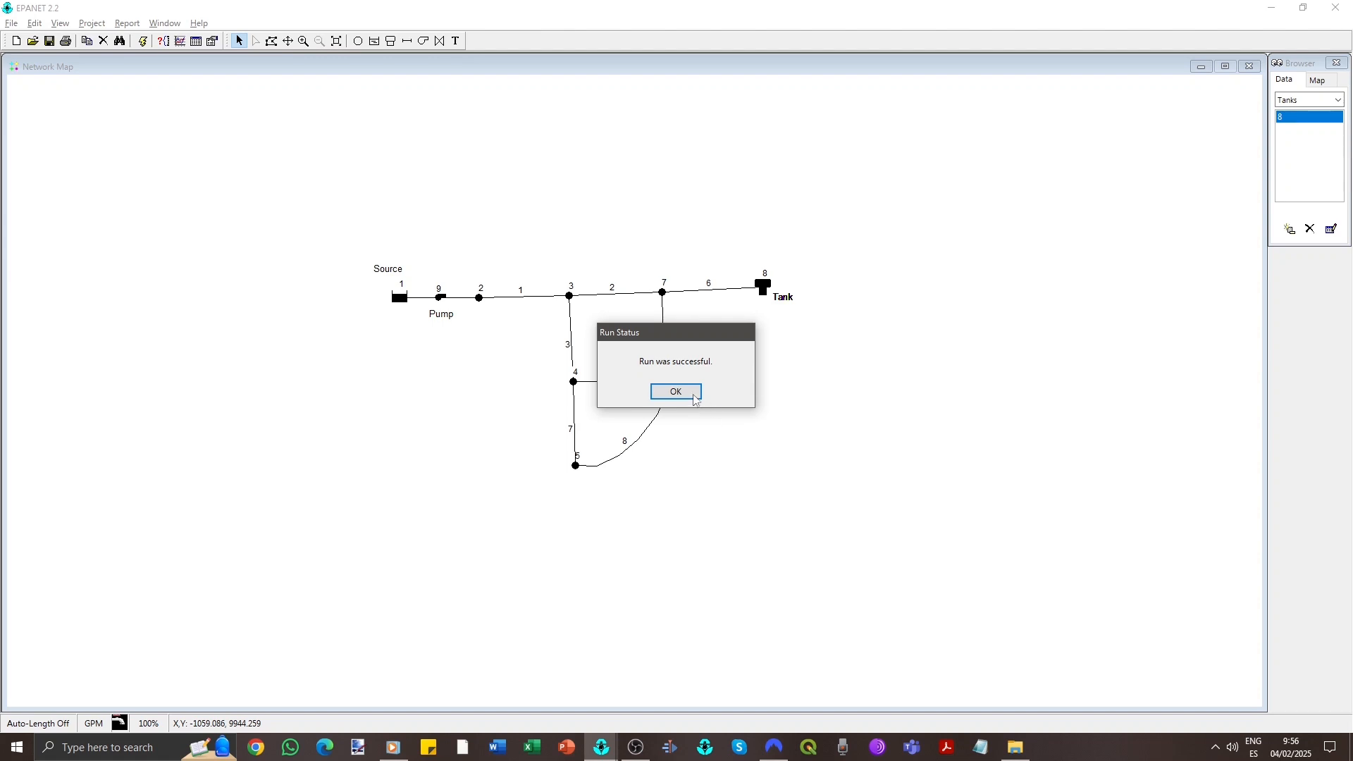
click(688, 395)
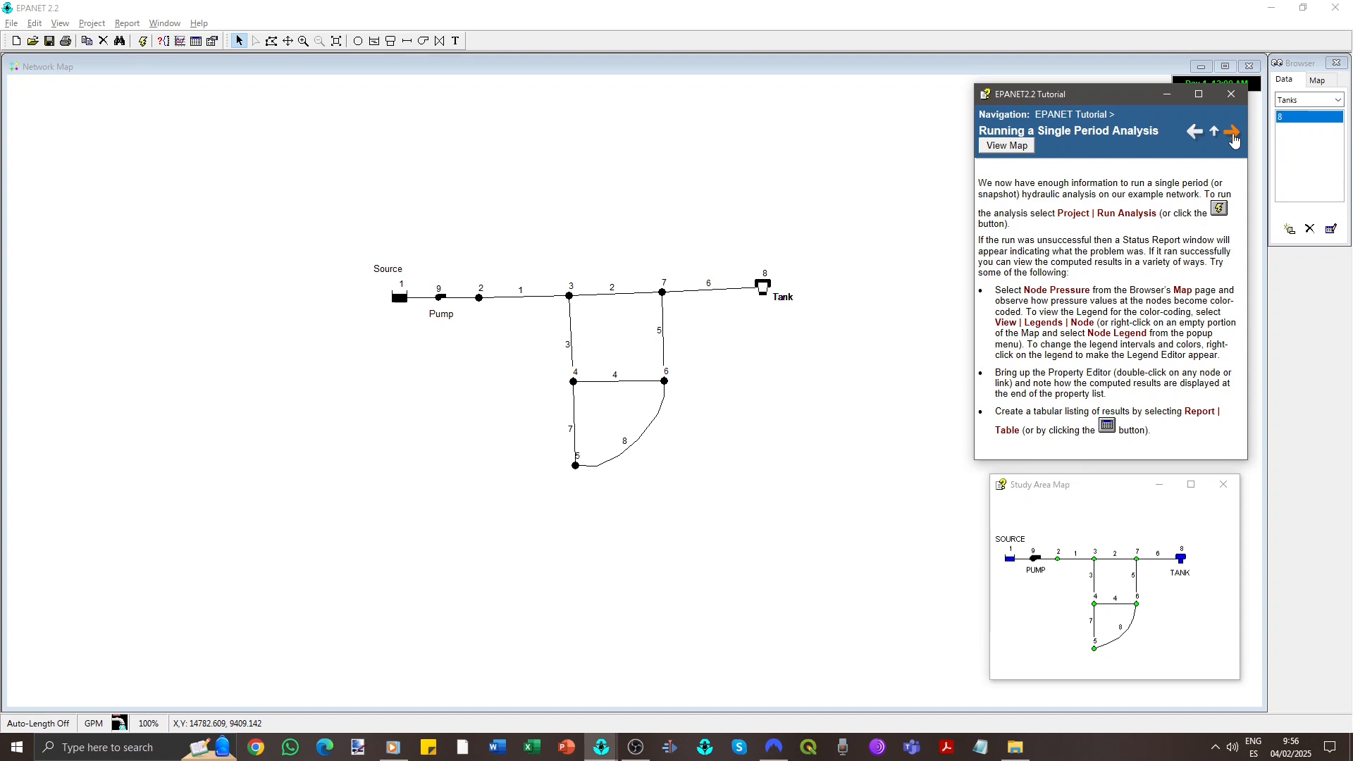
click(1329, 82)
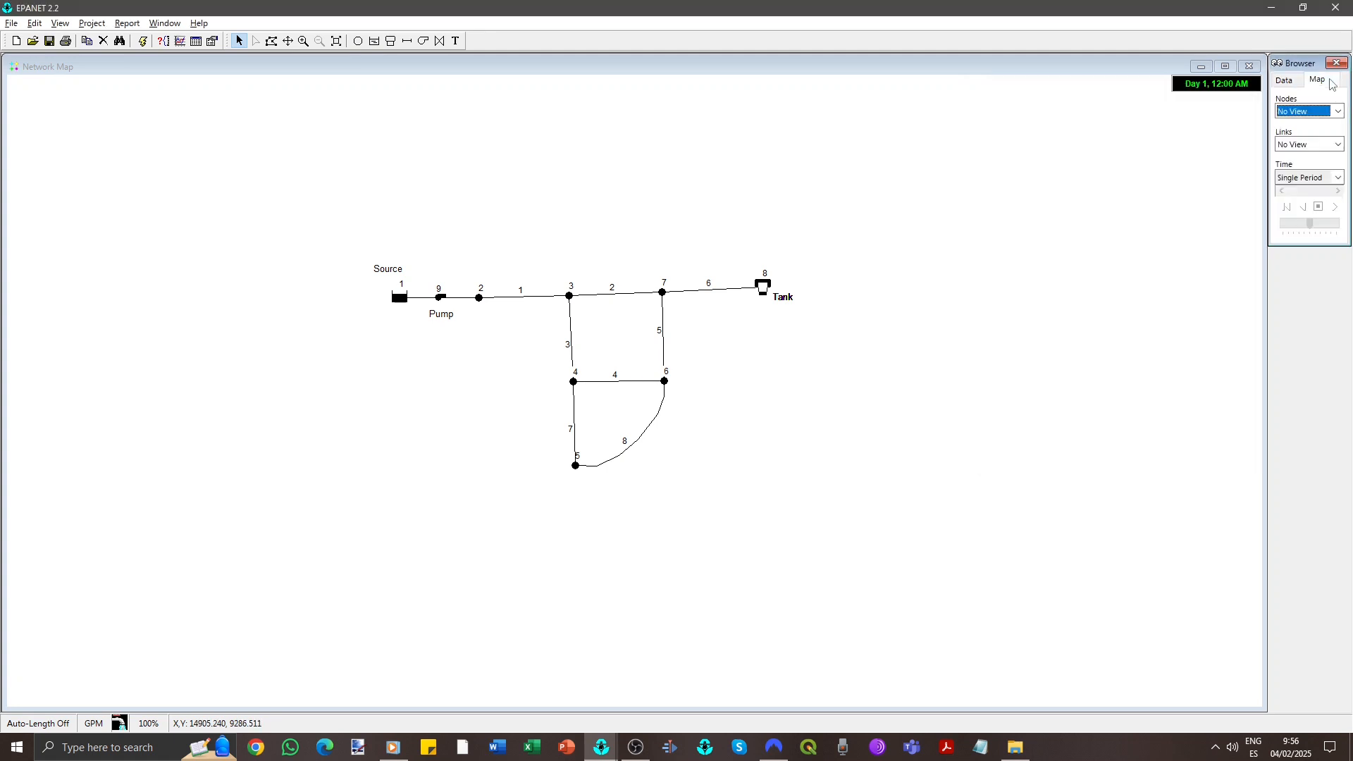
click(1338, 111)
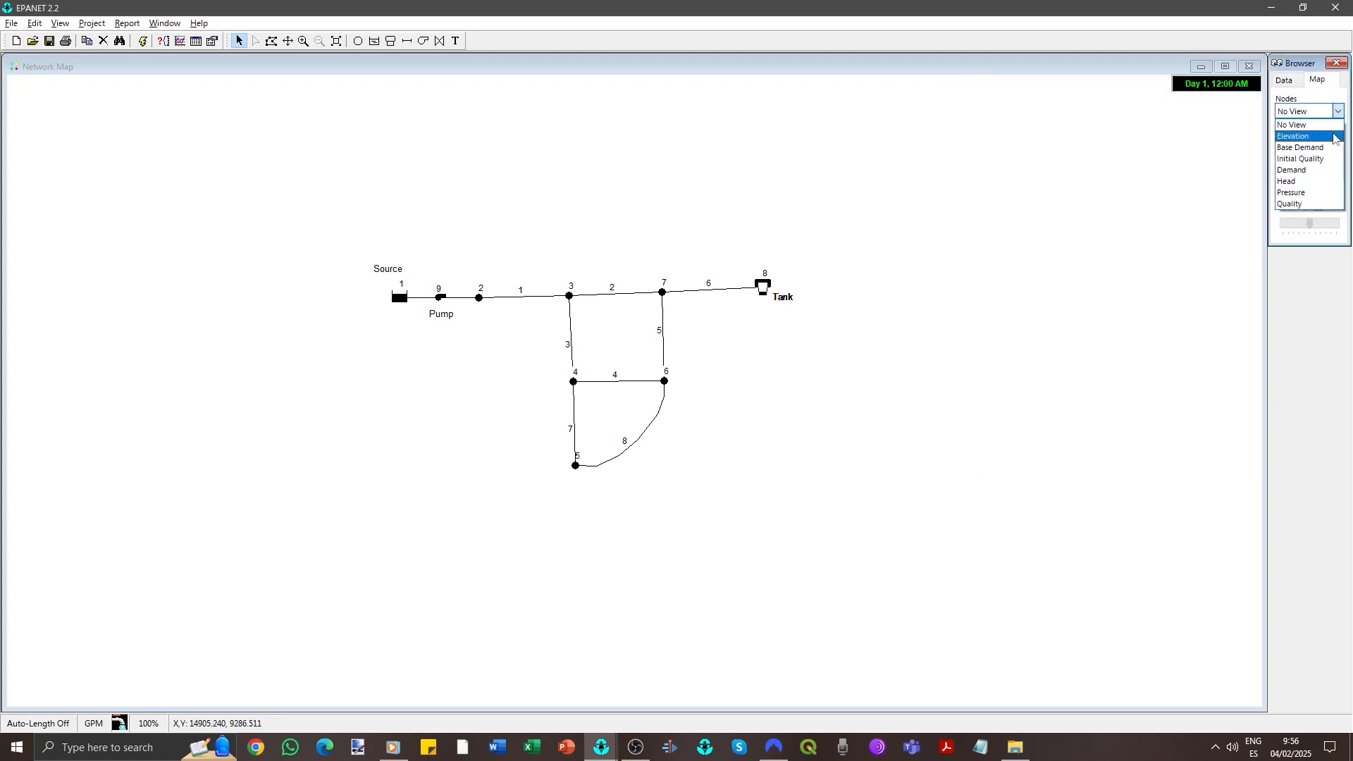
click(1313, 192)
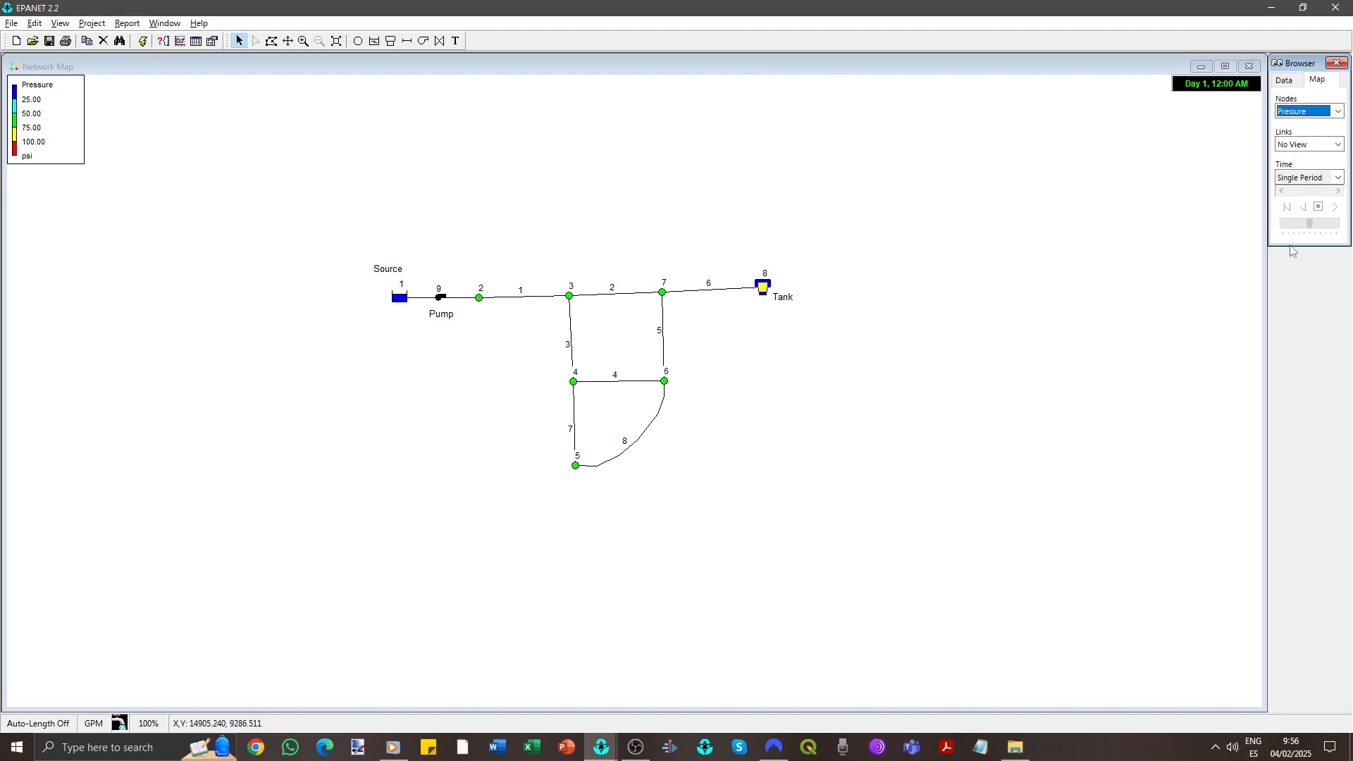